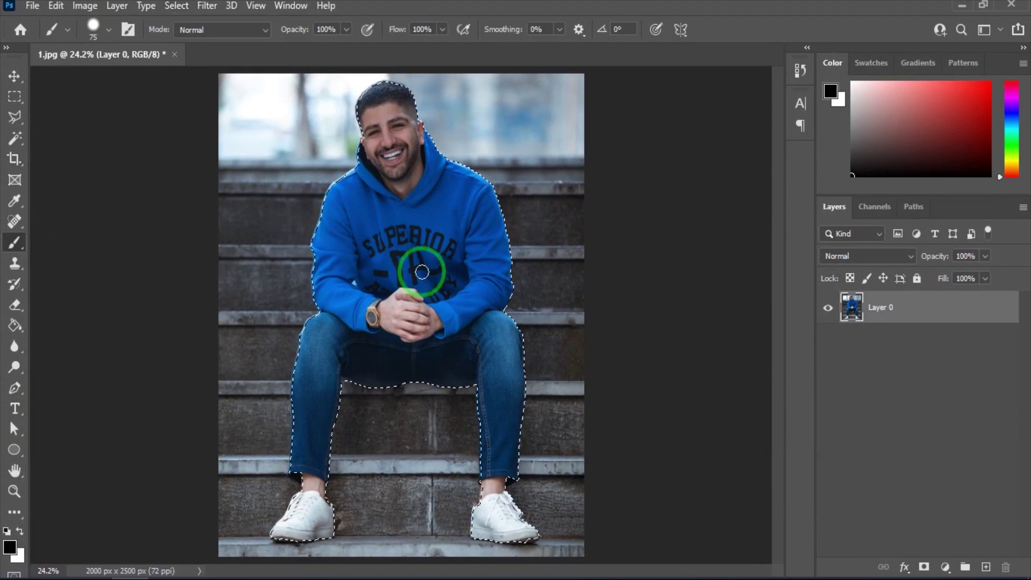
# Step: Copy the selected man onto a new layer, duplicate that layer, and hide the lower of the two cutouts
pyautogui.hotkey('ctrl', 'j')
pyautogui.hotkey('ctrl', 'j')
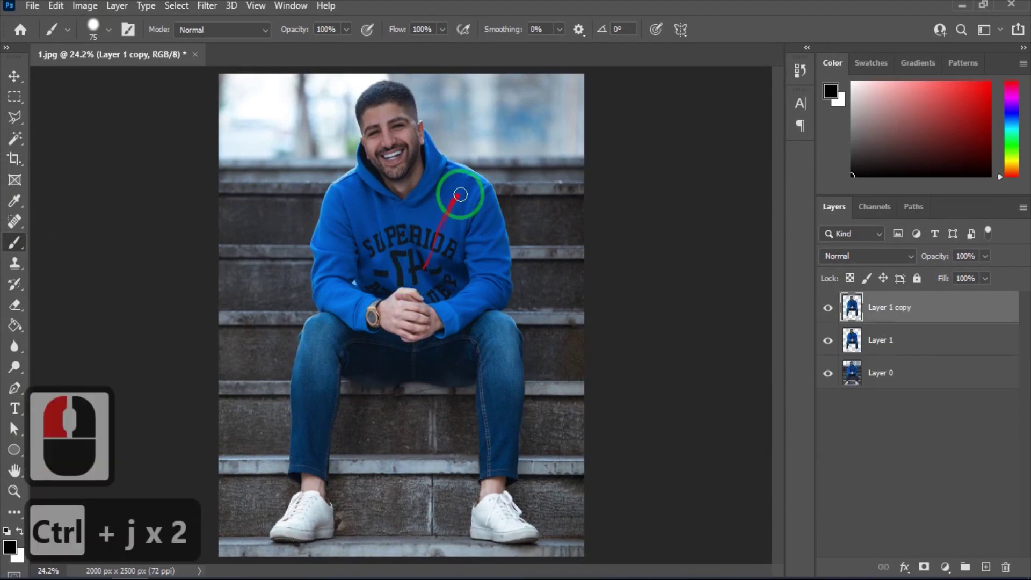
pyautogui.click(827, 340)
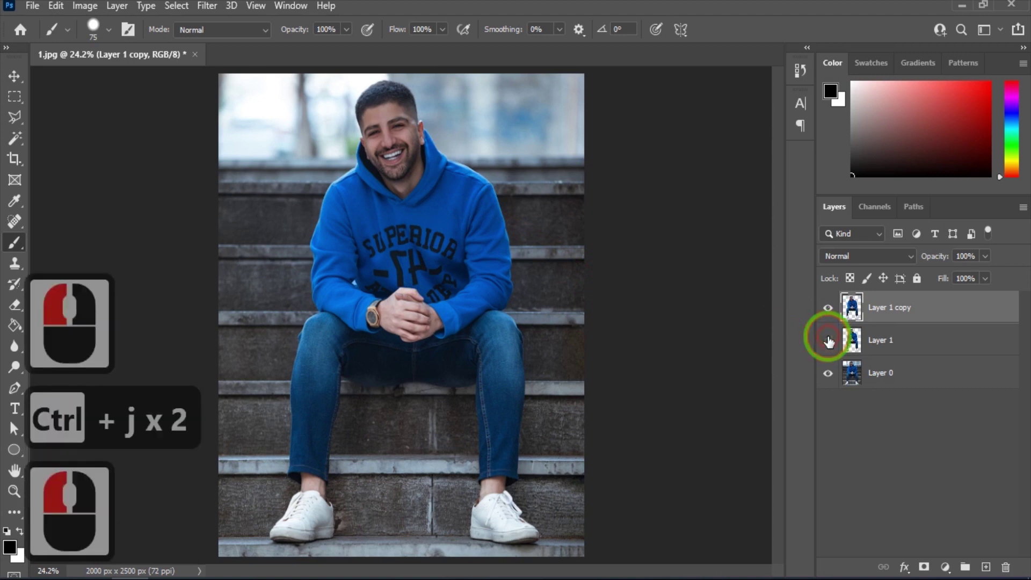
# Step: Load the outline of Layer 1 copy as a selection and expand it by 20 pixels
pyautogui.click(866, 306)
pyautogui.keyDown('ctrl'); pyautogui.click(851, 307); pyautogui.keyUp('ctrl')
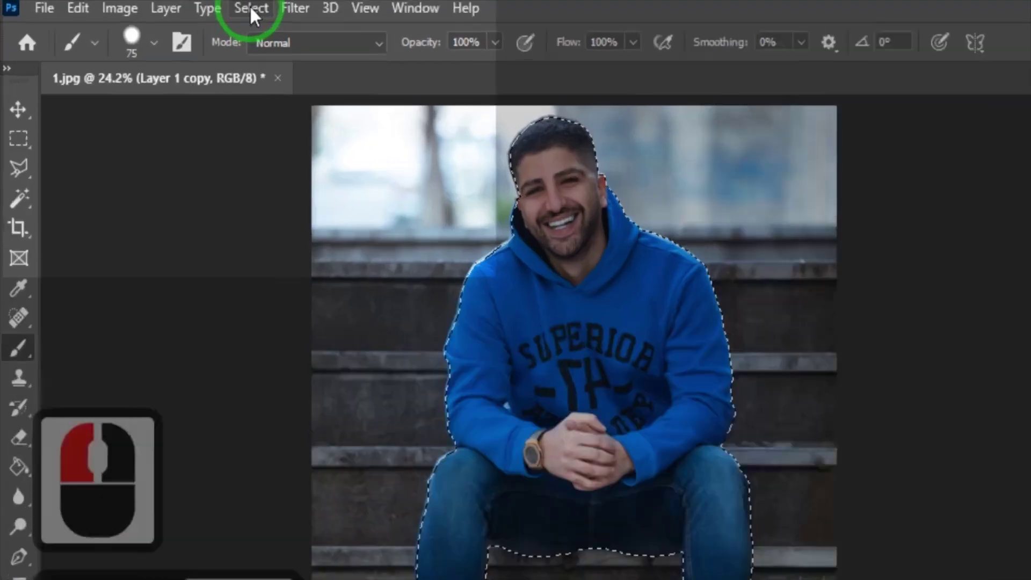
pyautogui.click(184, 6)
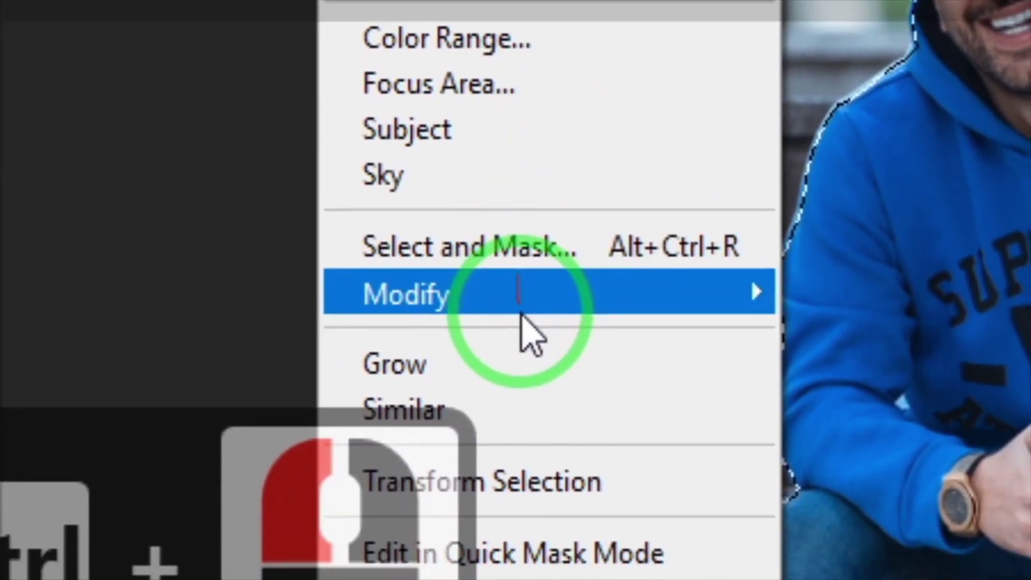
pyautogui.moveTo(520, 311)
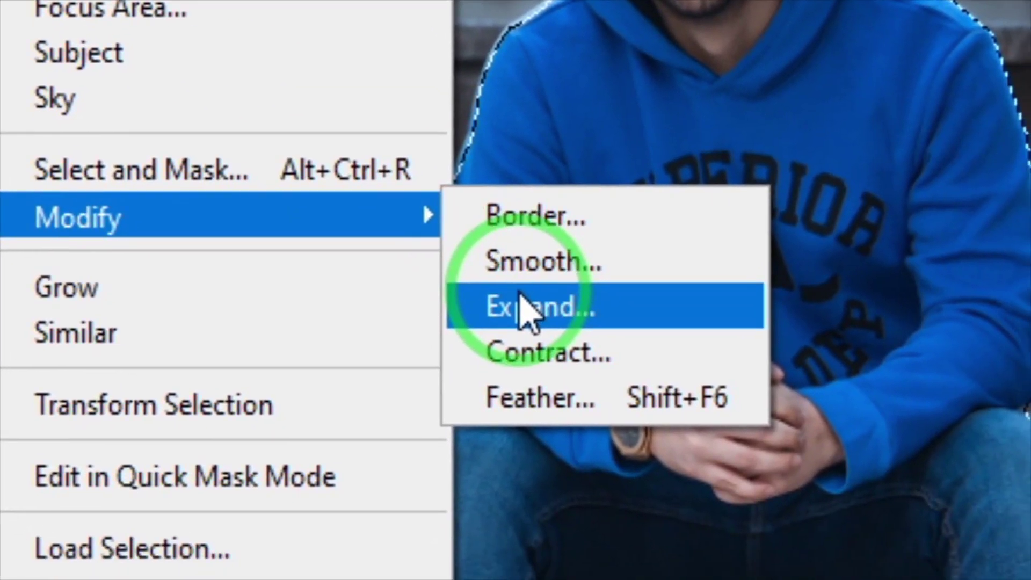
pyautogui.click(543, 330)
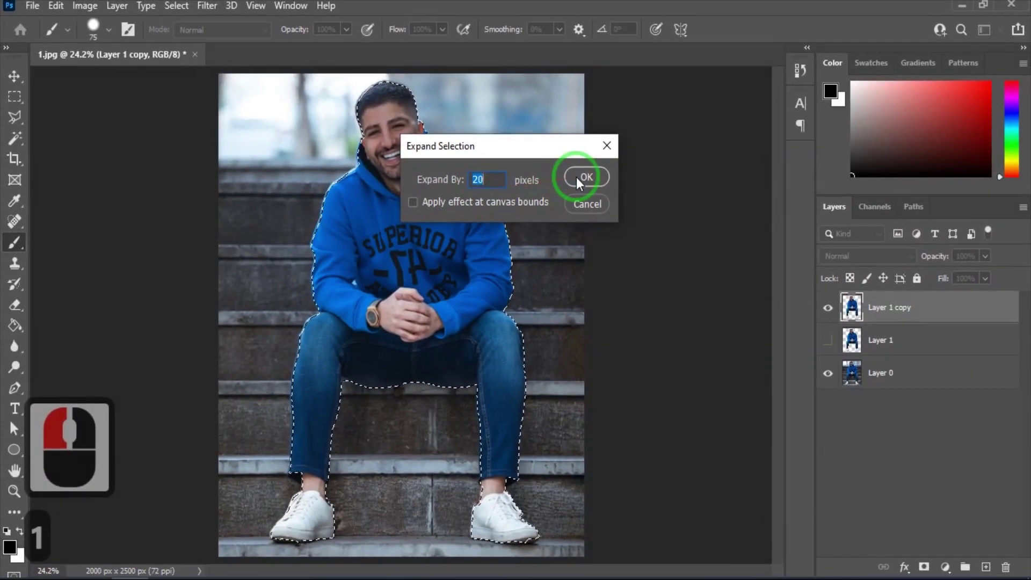
pyautogui.click(576, 177)
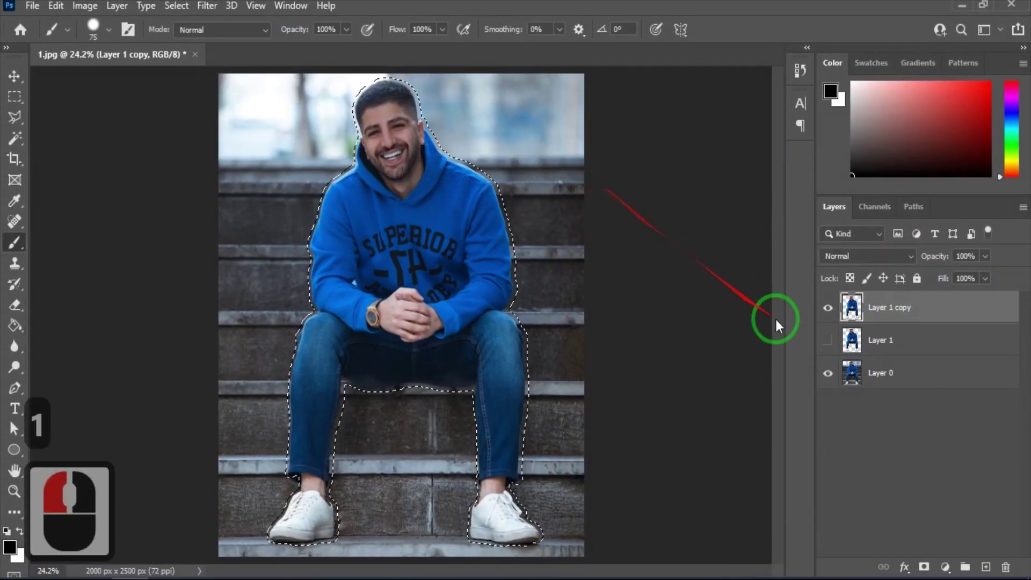
# Step: Fill the selected area of Layer 0 with Content-Aware in Normal mode at 100% opacity, and deselect
pyautogui.click(886, 372)
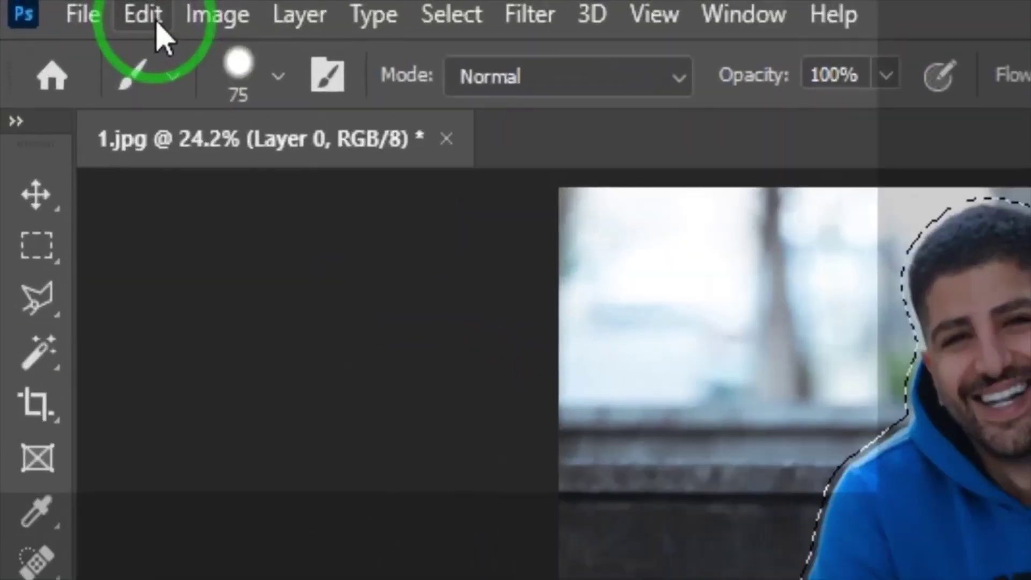
pyautogui.click(156, 21)
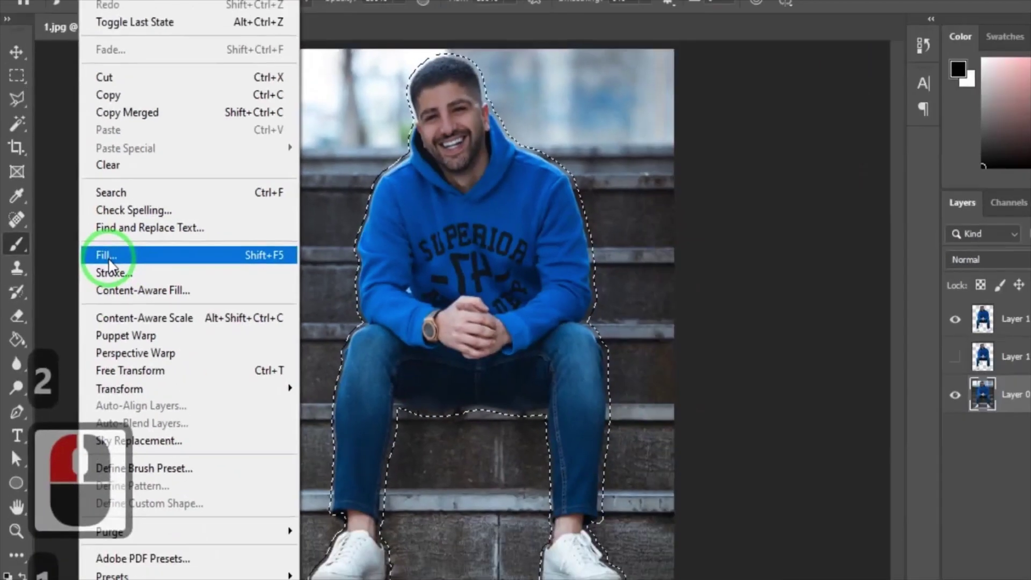
pyautogui.click(284, 297)
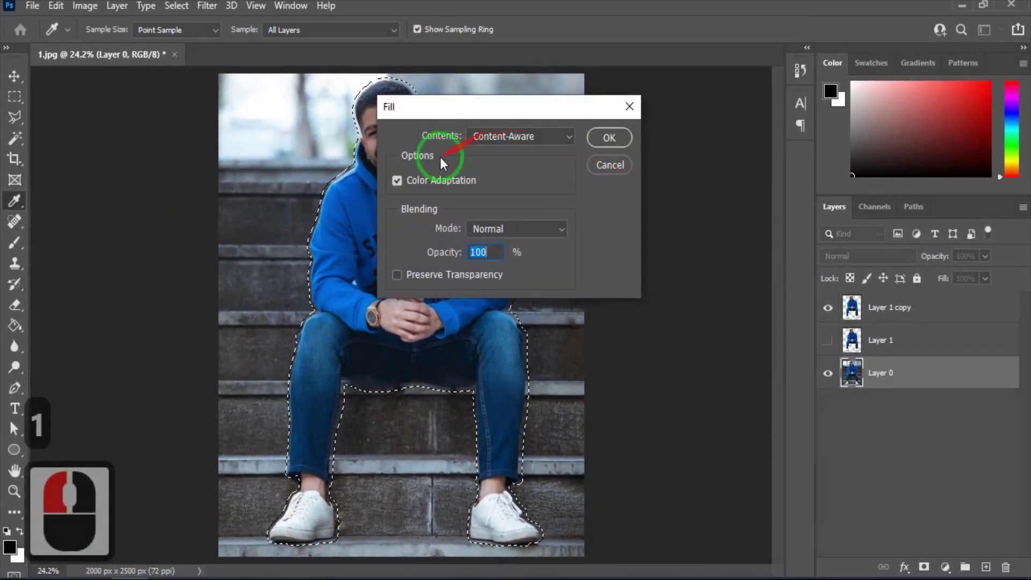
pyautogui.click(601, 136)
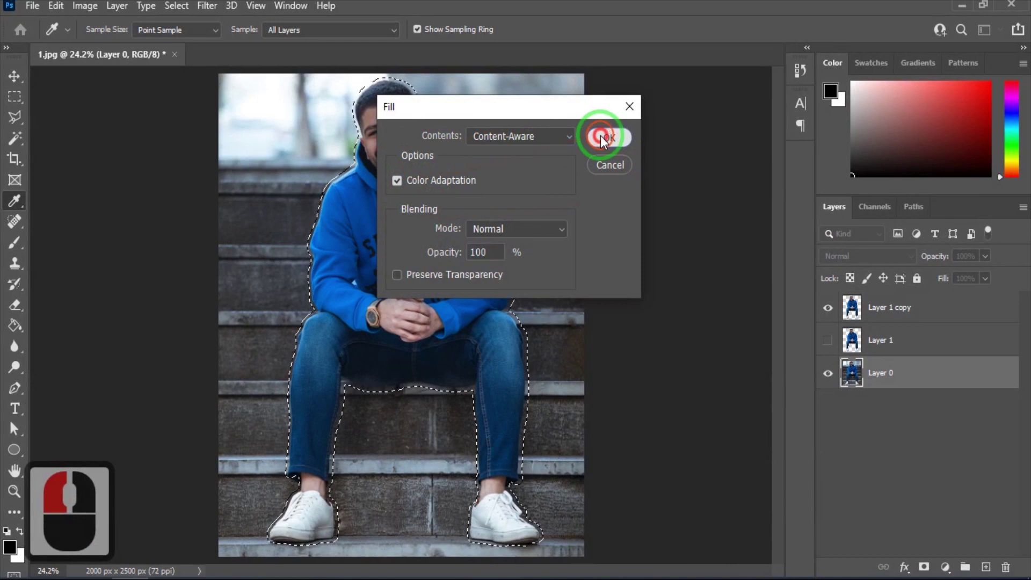
pyautogui.press('b')
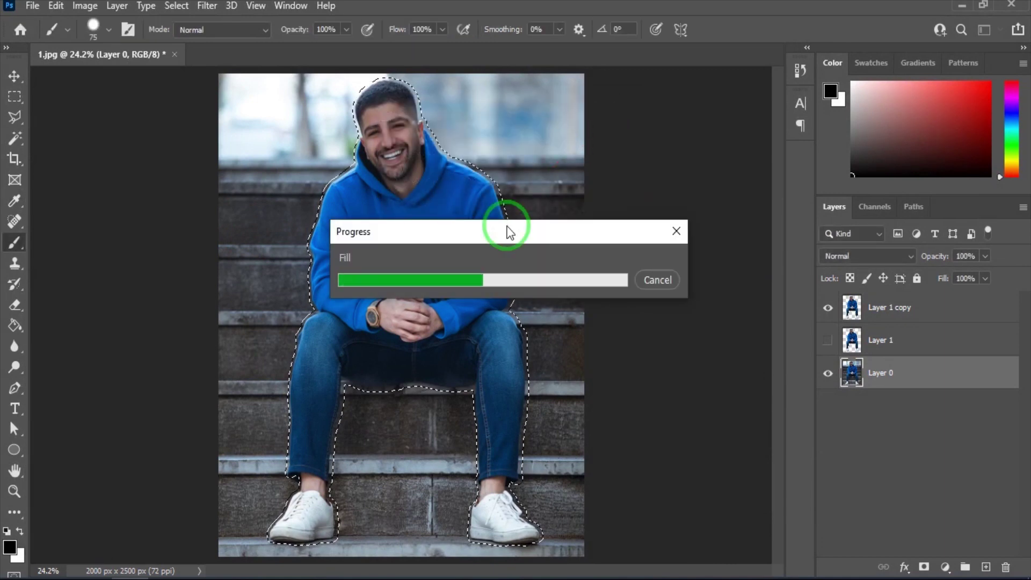
pyautogui.click(507, 226)
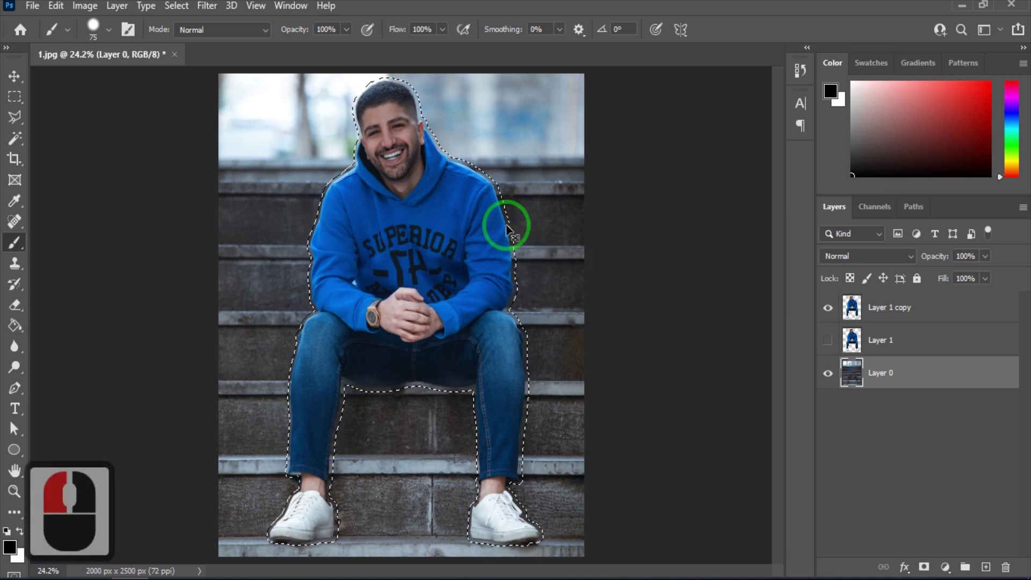
pyautogui.hotkey('ctrl', 'd')
# Step: Apply a High Pass filter with a radius of 8.0 pixels to Layer 1 copy
pyautogui.click(894, 341)
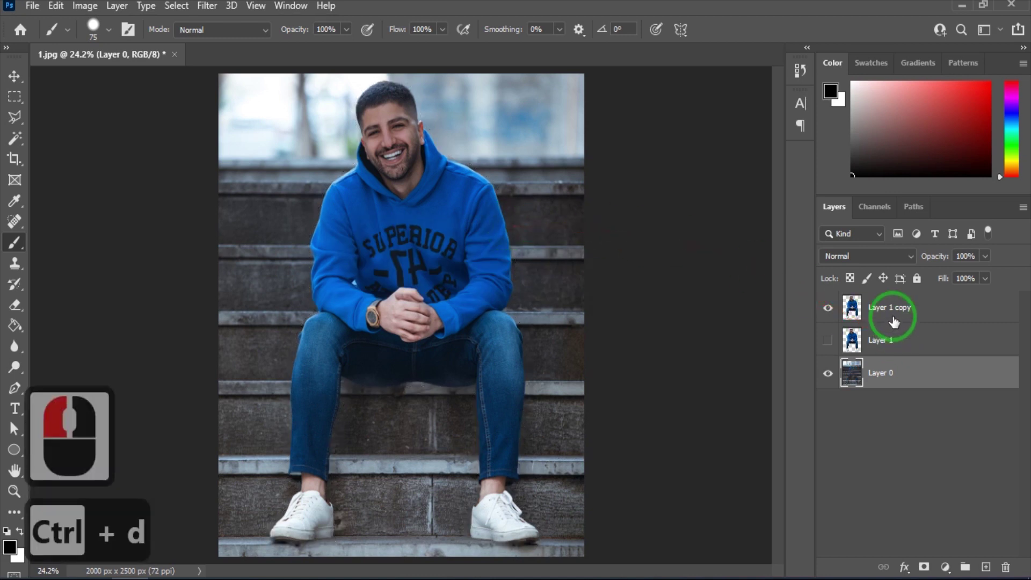
pyautogui.click(894, 321)
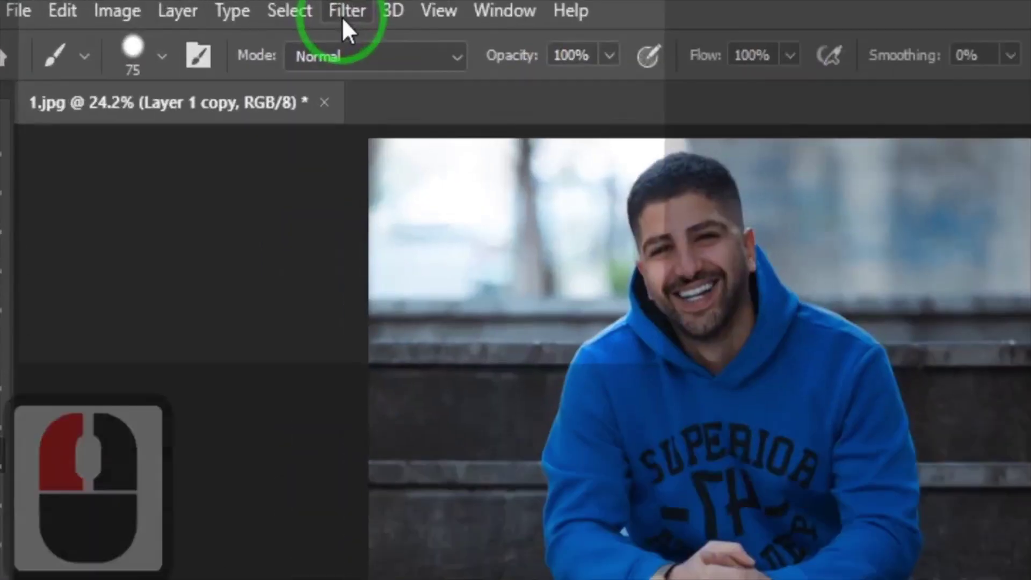
pyautogui.click(207, 8)
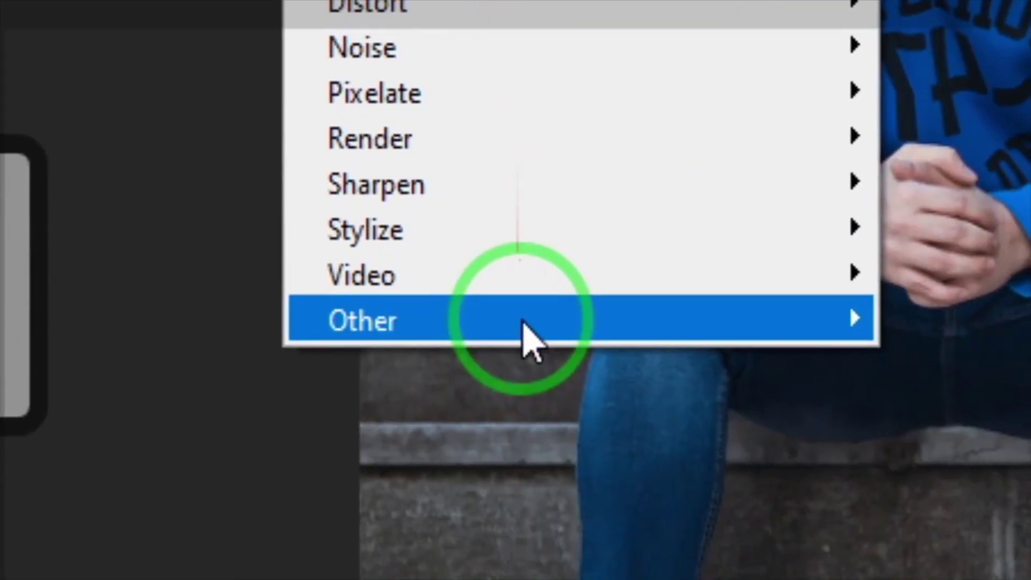
pyautogui.moveTo(678, 321)
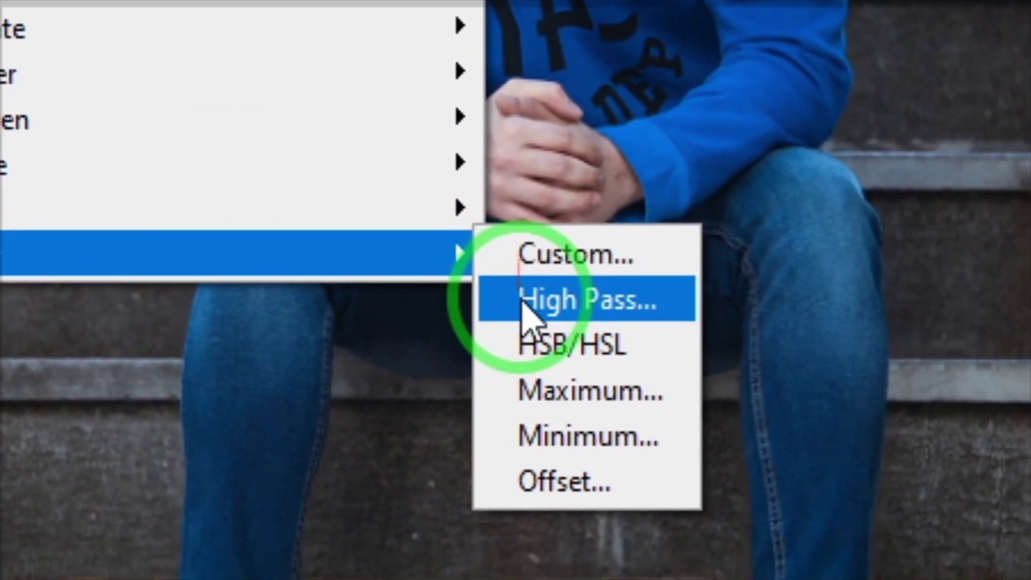
pyautogui.click(917, 373)
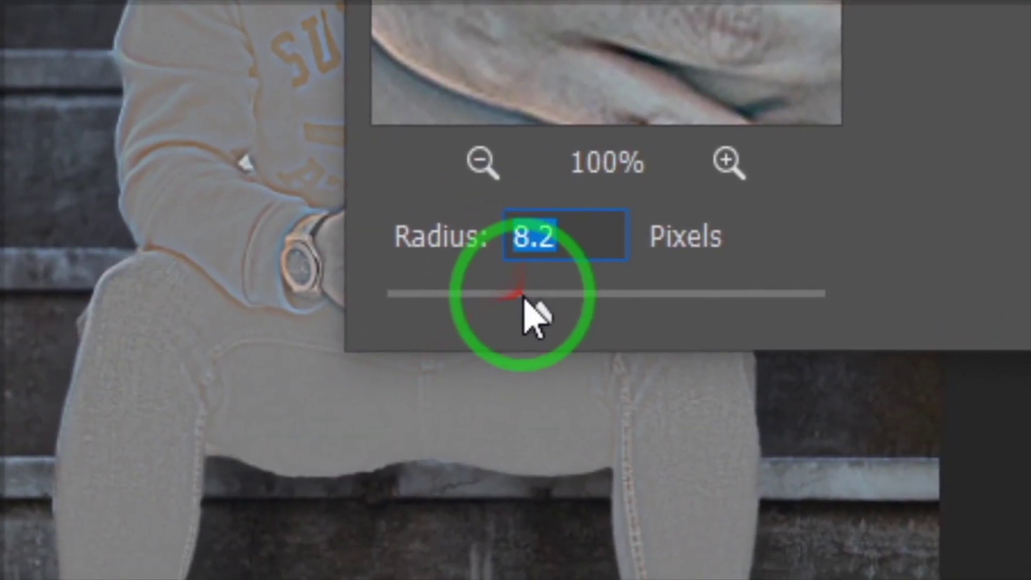
pyautogui.moveTo(523, 297); pyautogui.dragTo(514, 300)
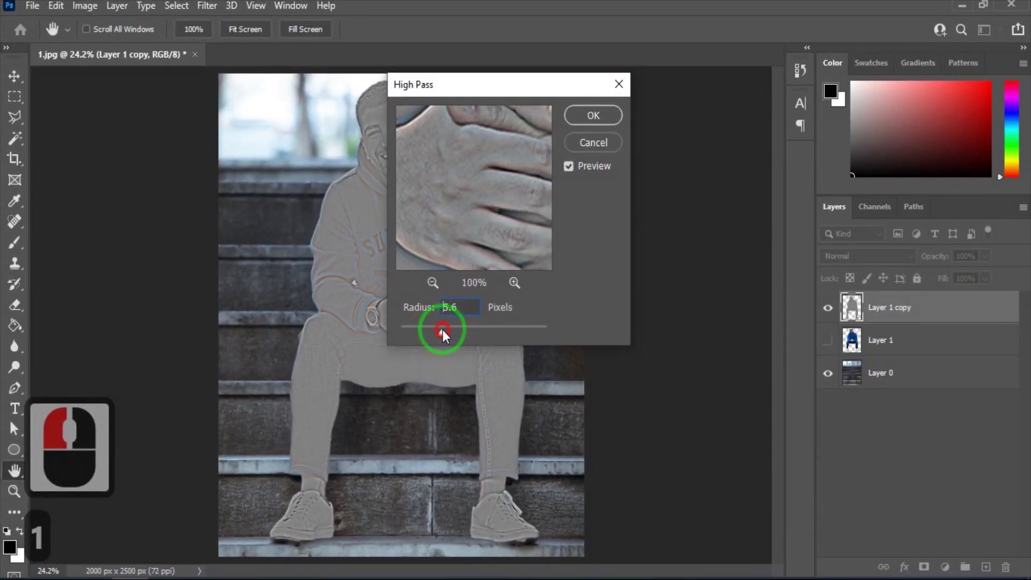
pyautogui.moveTo(443, 329); pyautogui.dragTo(449, 329)
pyautogui.click(447, 331)
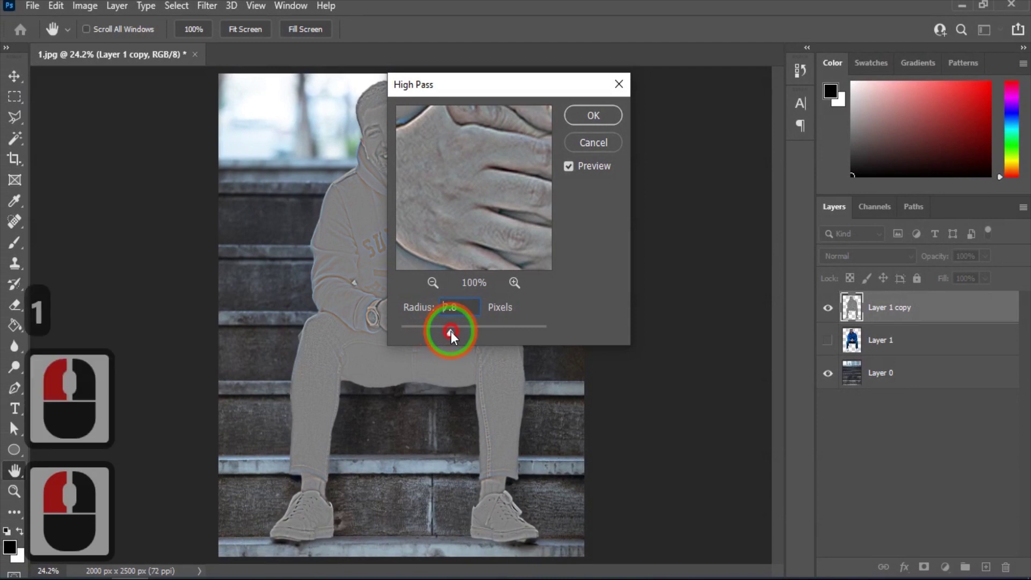
pyautogui.click(450, 331)
pyautogui.click(452, 330)
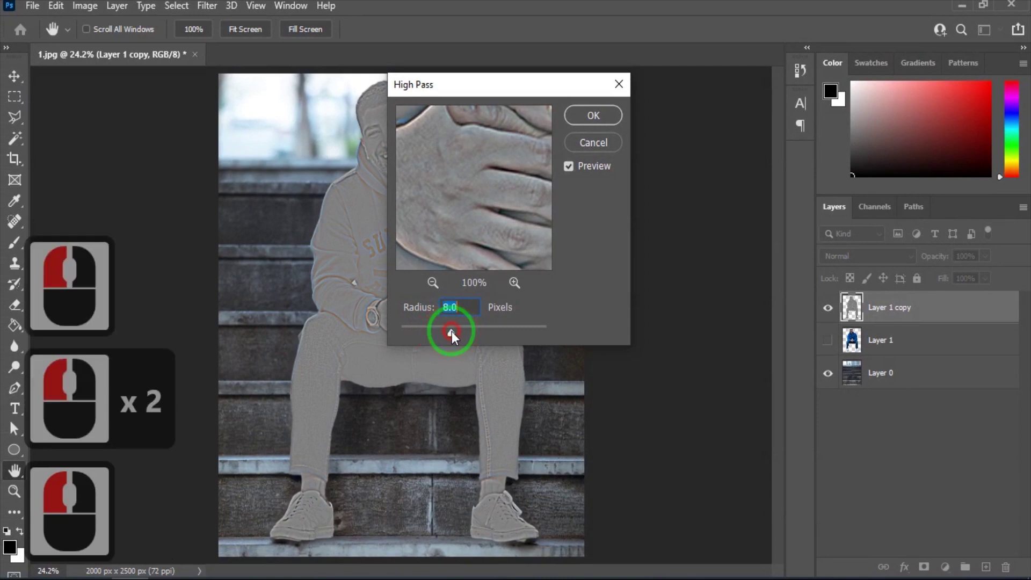
pyautogui.click(583, 117)
pyautogui.press('b')
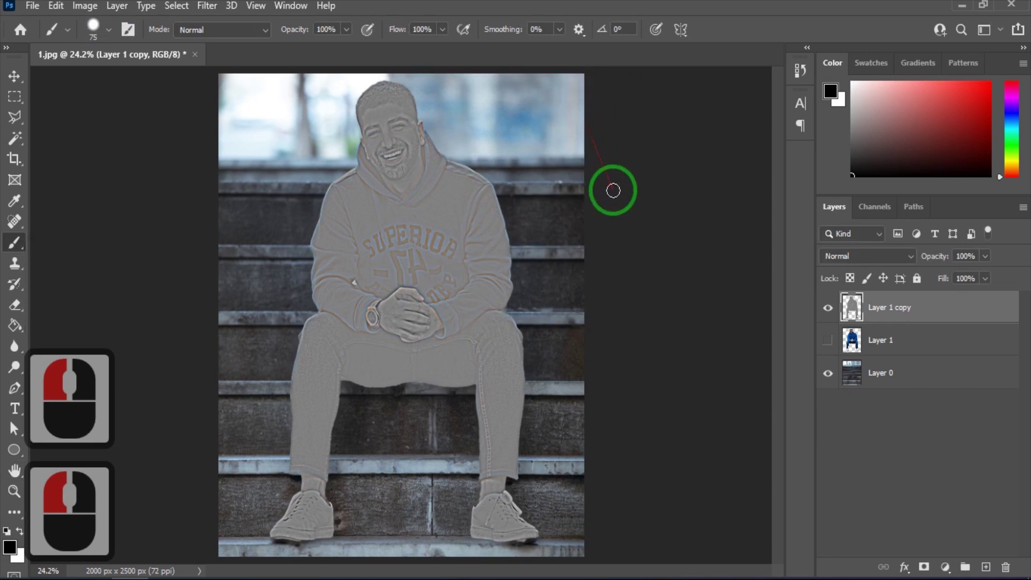
# Step: Desaturate Layer 1 copy and adjust its Levels to a black input of 107 and a white input of 126
pyautogui.hotkey('ctrl', 'shift', 'u')
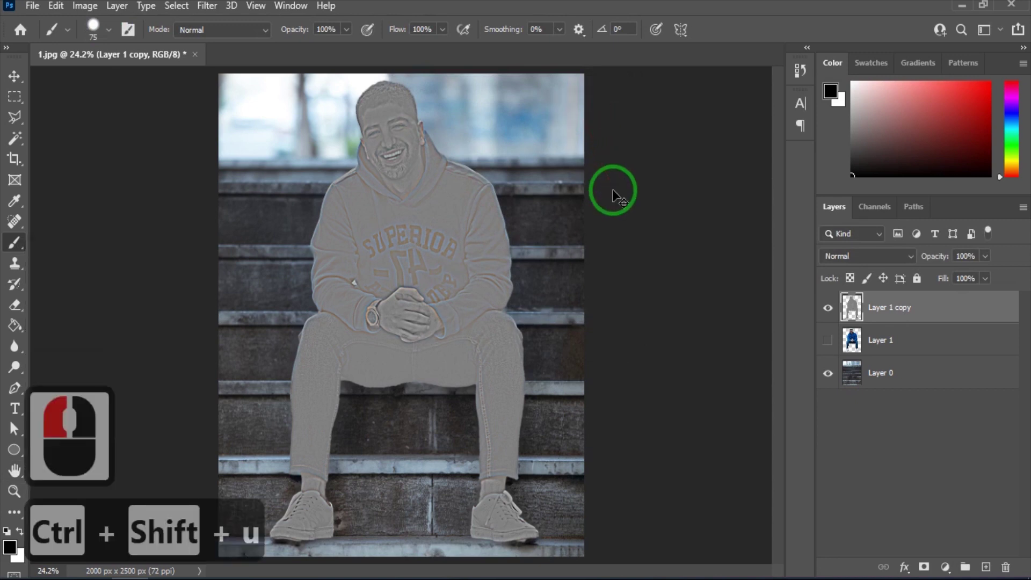
pyautogui.press('ctrl')
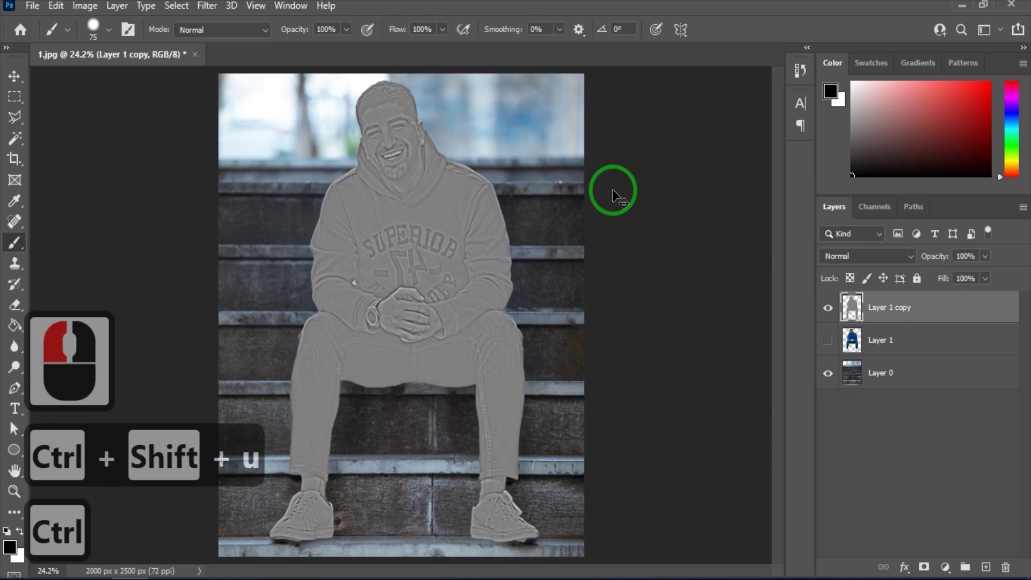
pyautogui.hotkey('ctrl', 'l')
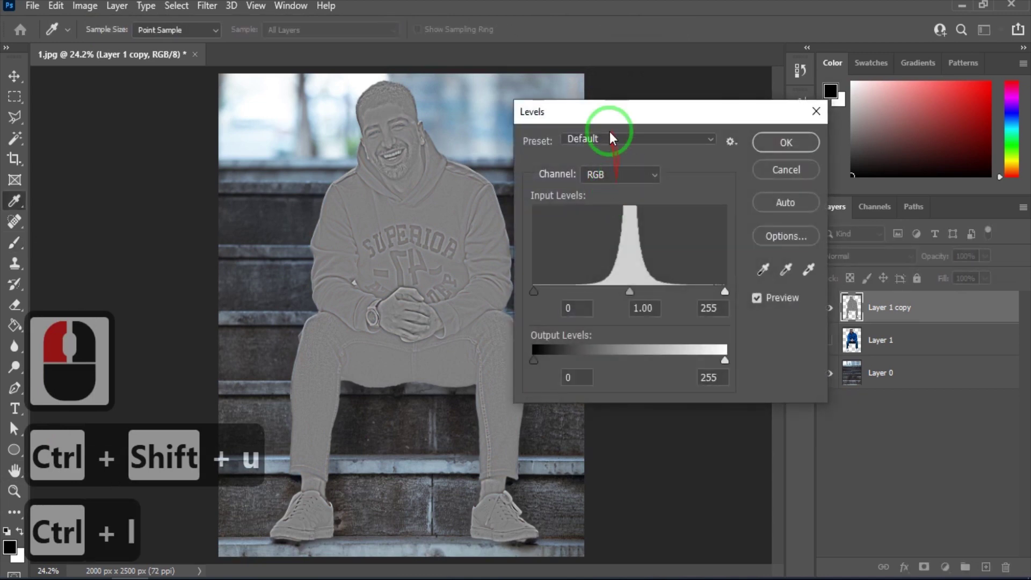
pyautogui.moveTo(724, 291); pyautogui.dragTo(649, 297)
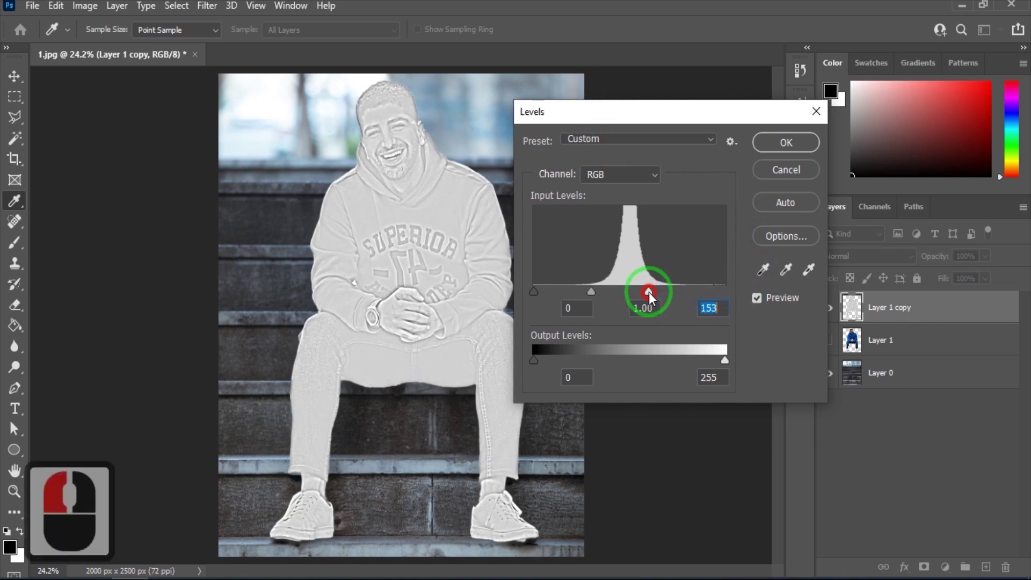
pyautogui.moveTo(533, 294); pyautogui.dragTo(614, 295)
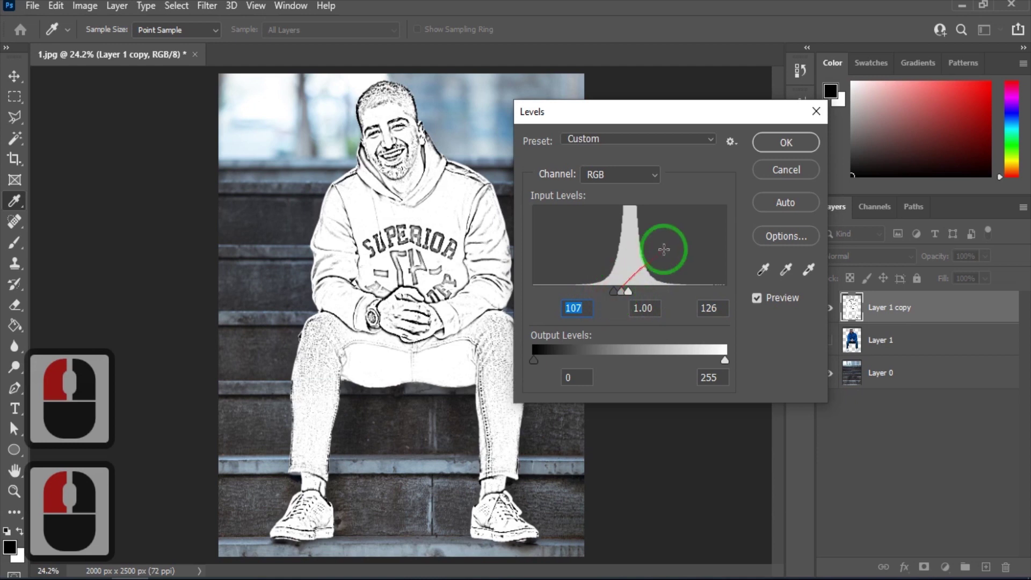
pyautogui.click(769, 144)
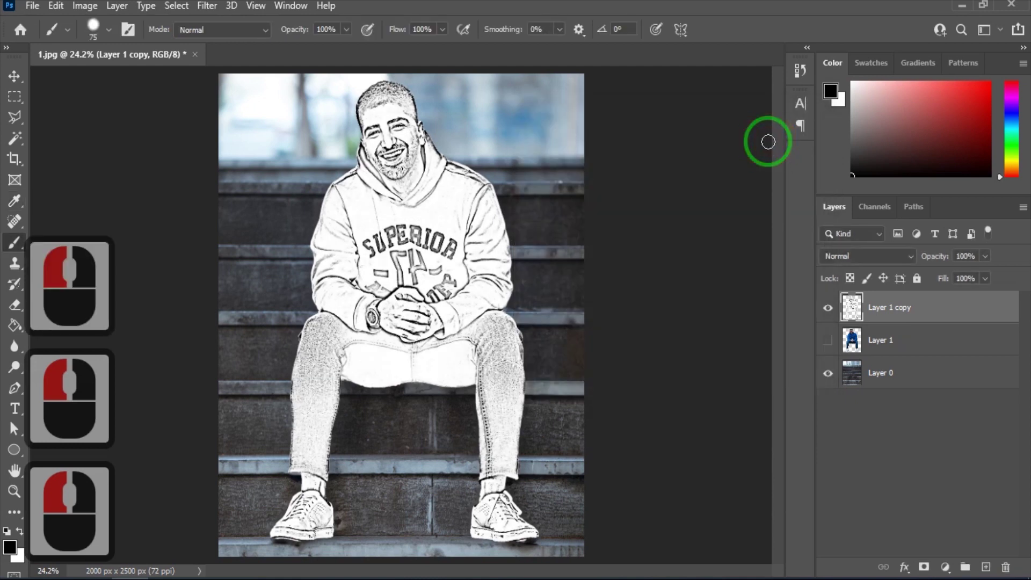
# Step: Add a black 10 px stroke, positioned inside, to Layer 1 copy
pyautogui.doubleClick(973, 317)
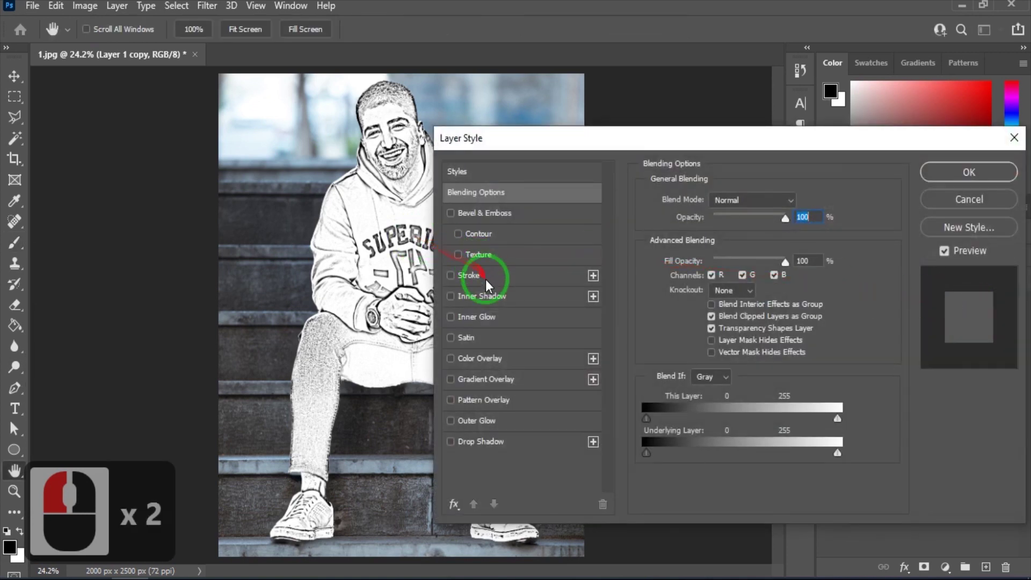
pyautogui.click(479, 276)
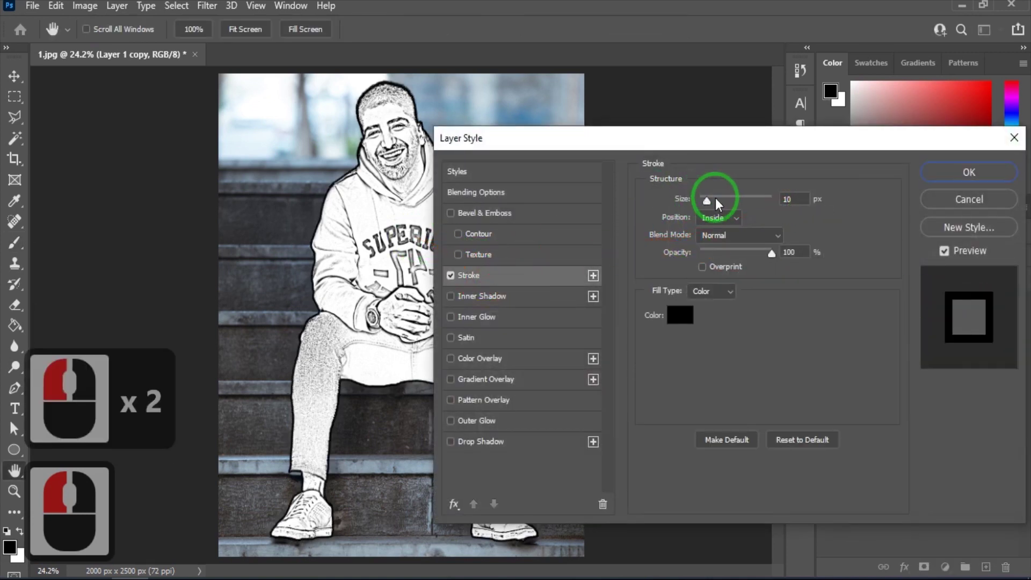
pyautogui.moveTo(705, 207)
pyautogui.mouseDown()
pyautogui.moveTo(714, 203)
pyautogui.moveTo(702, 201)
pyautogui.mouseUp()
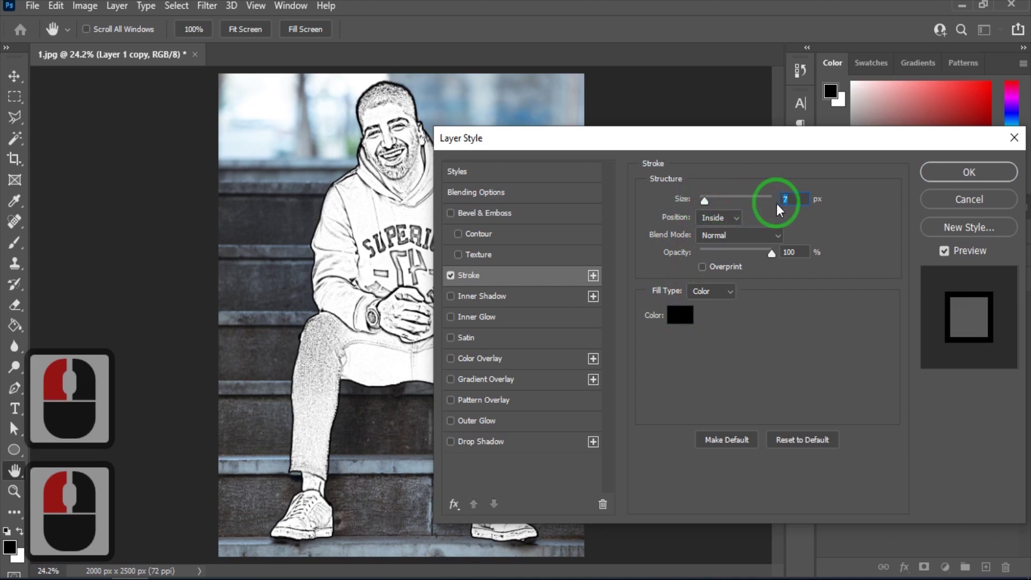
pyautogui.scroll(2, 790, 199)
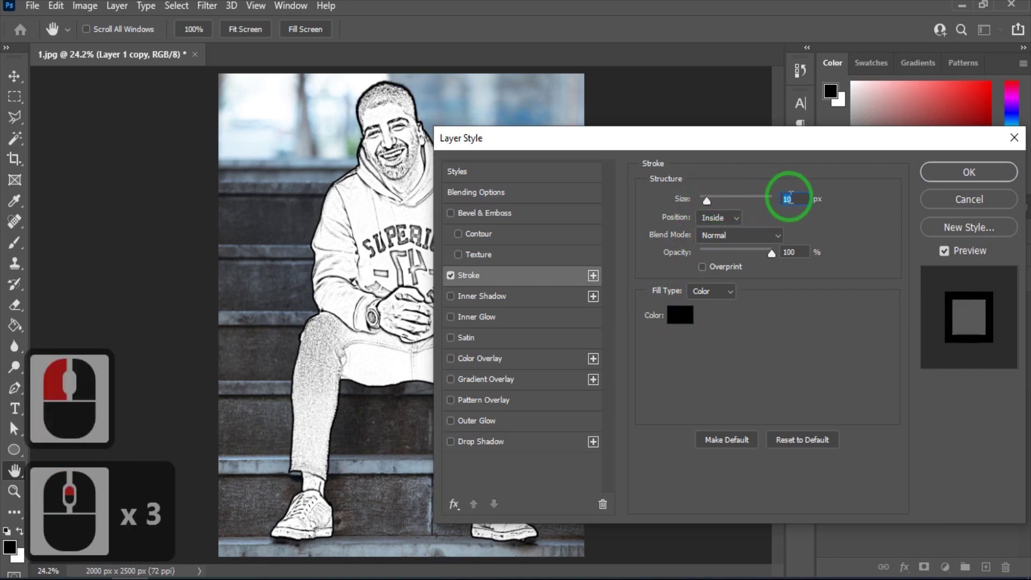
pyautogui.click(970, 172)
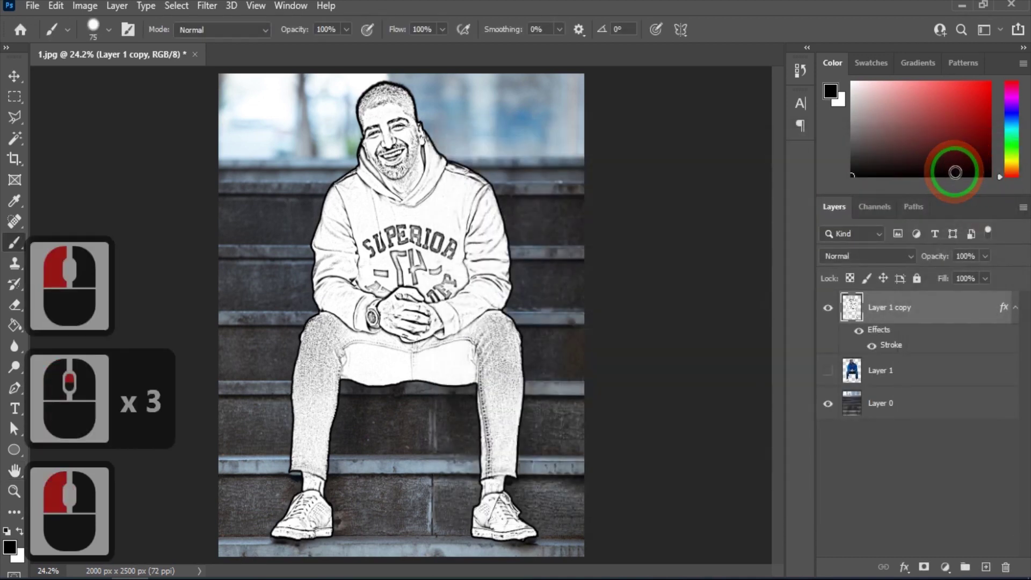
# Step: Rasterize the layer style of Layer 1 copy to merge the stroke into its pixels
pyautogui.click(930, 326)
pyautogui.rightClick(942, 314)
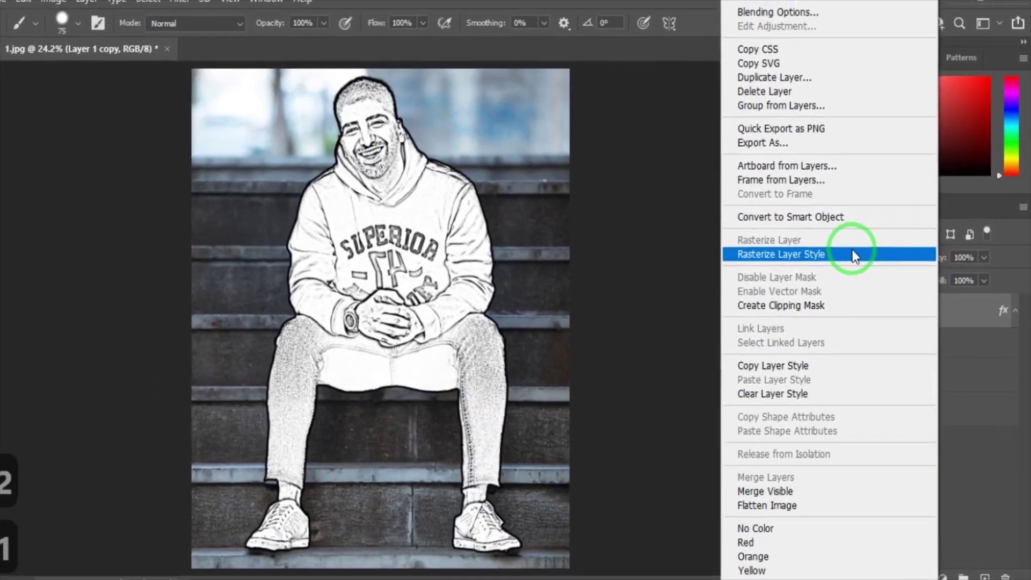
pyautogui.click(523, 314)
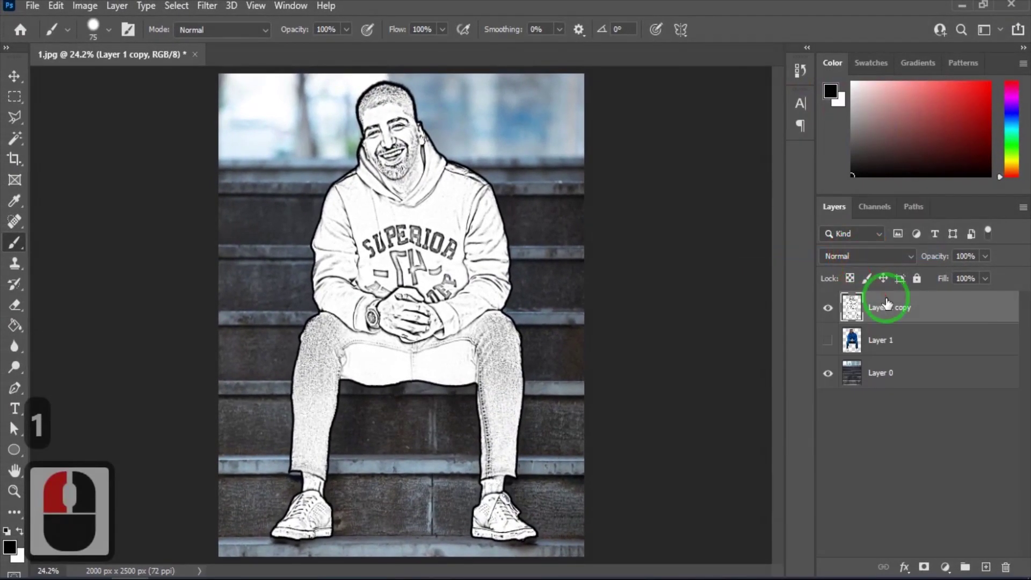
# Step: Invert the colours of Layer 1 copy and set its blend mode to Screen
pyautogui.hotkey('ctrl', 'i')
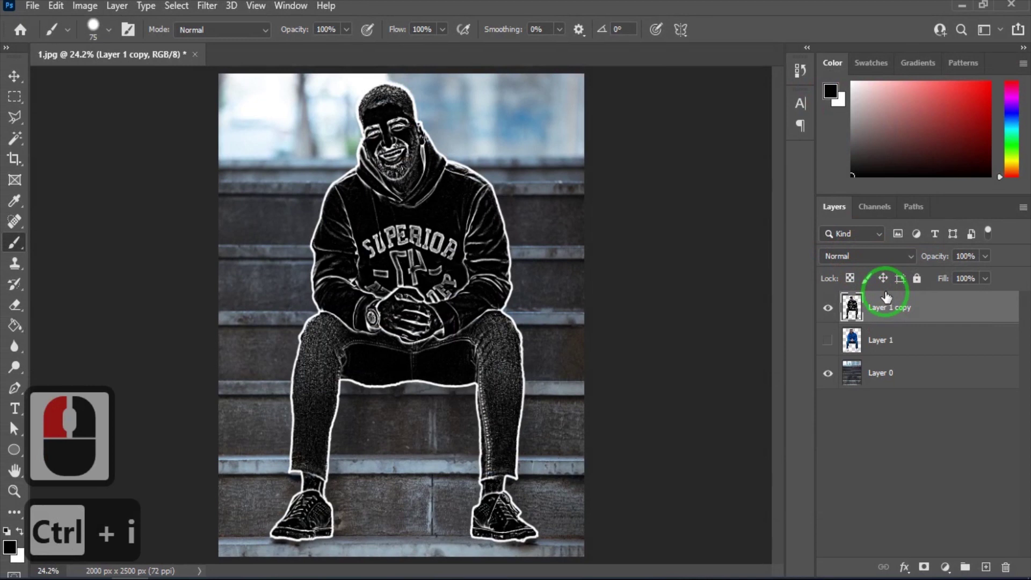
pyautogui.click(888, 256)
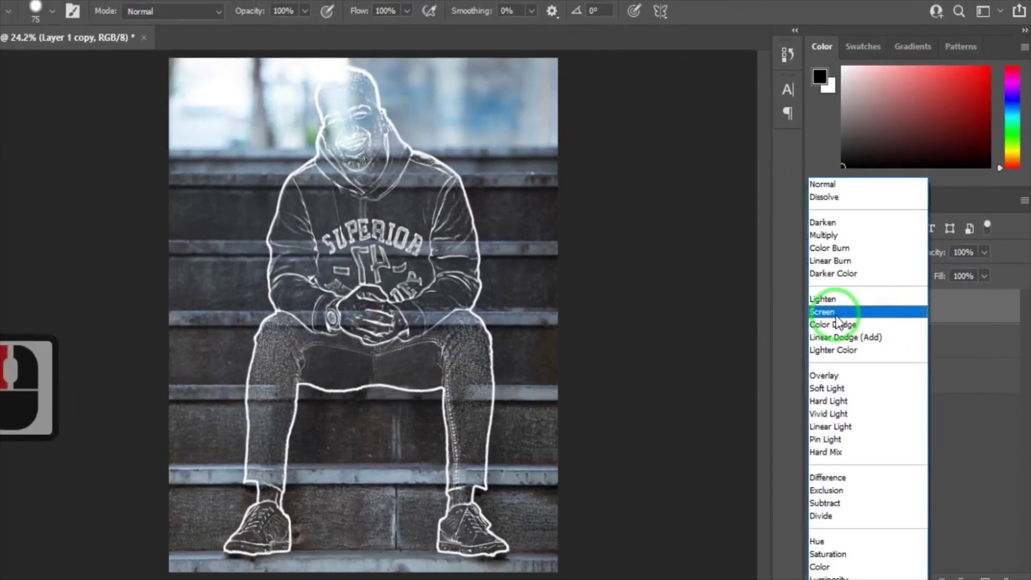
pyautogui.click(520, 293)
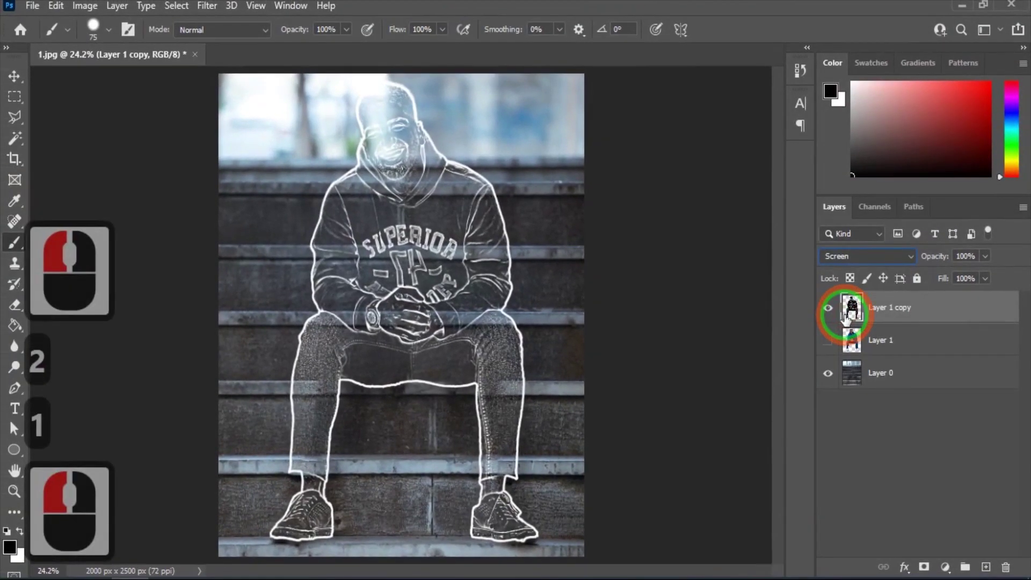
# Step: Show Layer 1 and add a black mask that hides all of its content
pyautogui.click(827, 337)
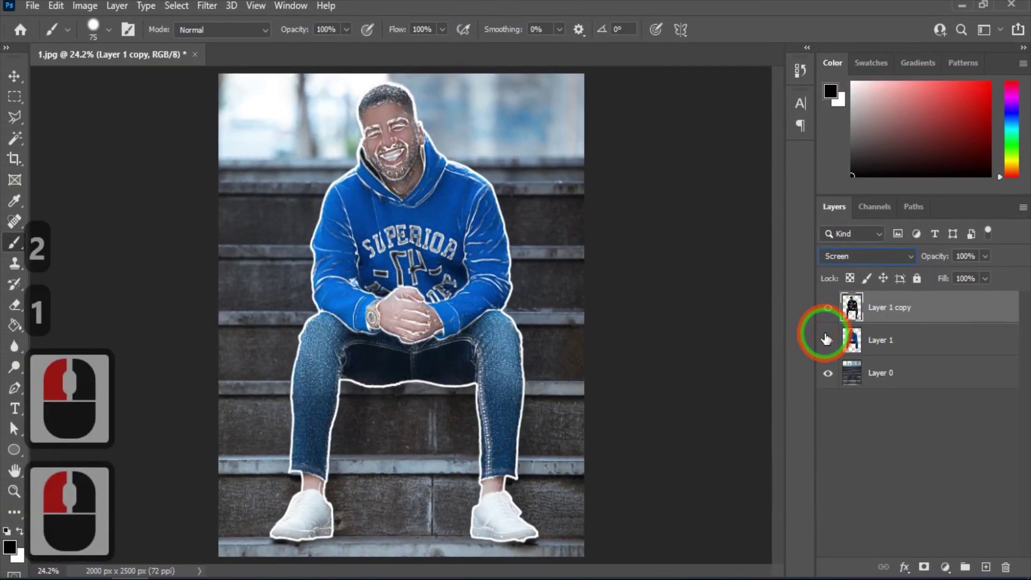
pyautogui.click(919, 336)
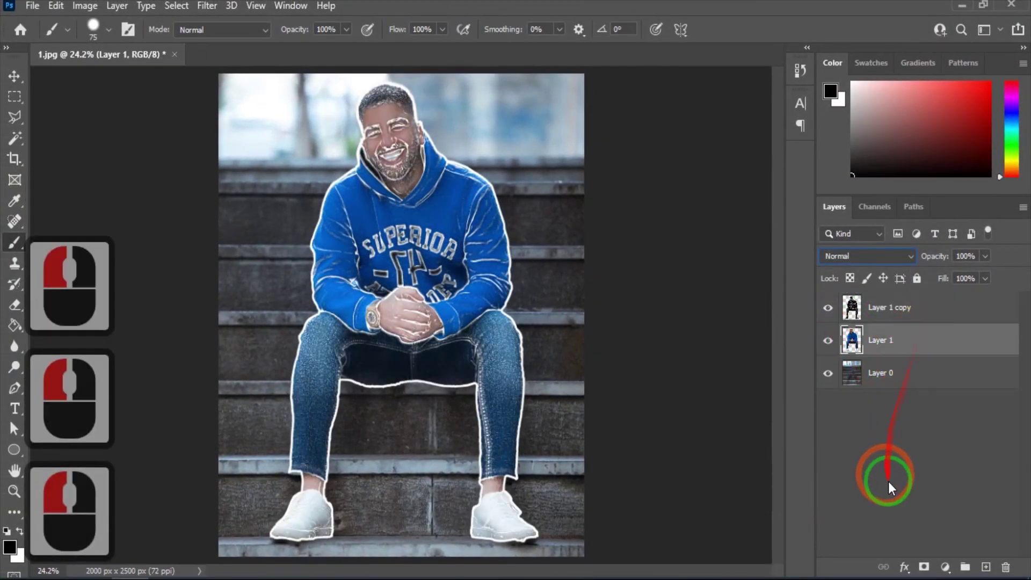
pyautogui.keyDown('alt'); pyautogui.click(924, 568); pyautogui.keyUp('alt')
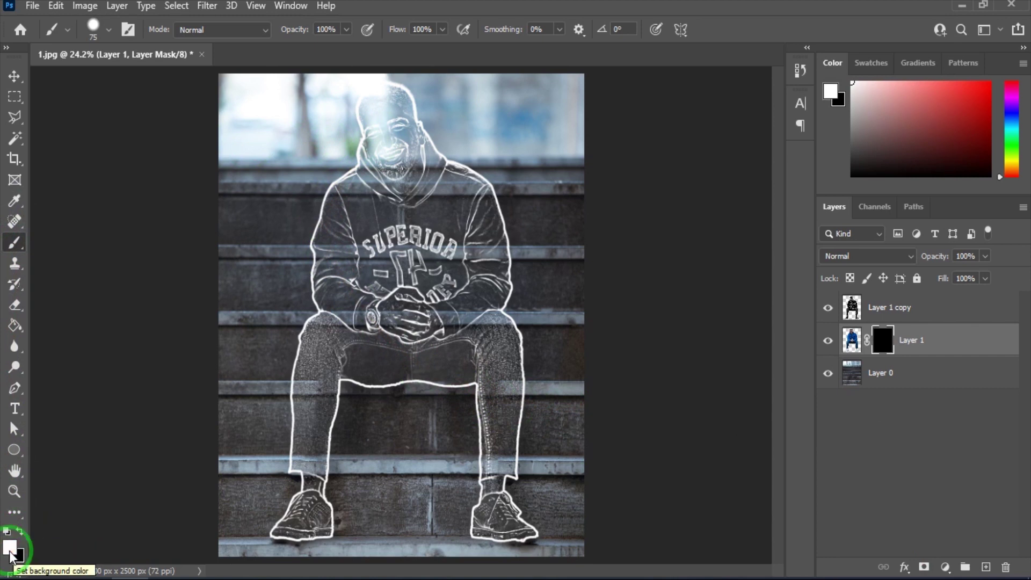
# Step: Paint white on Layer 1's mask to reveal the man's head, neck and clasped hands in colour
pyautogui.keyDown('alt'); pyautogui.click(375, 126); pyautogui.keyUp('alt')
pyautogui.scroll(6, 382, 128)
pyautogui.scroll(1, 385, 140)
pyautogui.moveTo(386, 138); pyautogui.dragTo(398, 250)
pyautogui.scroll(6, 398, 228)
pyautogui.moveTo(380, 122)
pyautogui.mouseDown()
pyautogui.moveTo(327, 152)
pyautogui.moveTo(311, 183)
pyautogui.moveTo(335, 311)
pyautogui.moveTo(372, 392)
pyautogui.moveTo(446, 487)
pyautogui.moveTo(493, 448)
pyautogui.moveTo(498, 298)
pyautogui.moveTo(423, 138)
pyautogui.moveTo(439, 417)
pyautogui.moveTo(434, 206)
pyautogui.moveTo(368, 229)
pyautogui.mouseUp()
pyautogui.scroll(-18, 324, 302)
pyautogui.moveTo(317, 340)
pyautogui.mouseDown()
pyautogui.moveTo(364, 292)
pyautogui.moveTo(299, 306)
pyautogui.moveTo(283, 392)
pyautogui.moveTo(295, 426)
pyautogui.moveTo(425, 391)
pyautogui.moveTo(426, 368)
pyautogui.moveTo(381, 319)
pyautogui.mouseUp()
pyautogui.scroll(-2, 260, 368)
# Step: Paint white on Layer 1's mask over the lap and thighs to reveal the jeans, enlarging the brush to 165 px
pyautogui.hscroll(-6, 260, 368)
pyautogui.moveTo(384, 421)
pyautogui.mouseDown()
pyautogui.moveTo(258, 363)
pyautogui.moveTo(557, 501)
pyautogui.mouseUp()
pyautogui.hscroll(5, 276, 426)
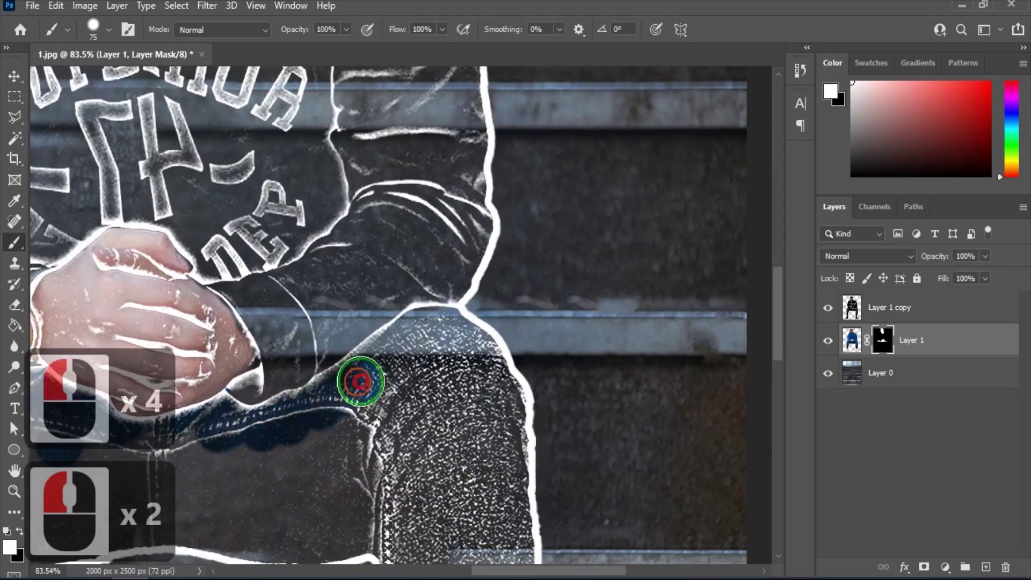
pyautogui.moveTo(356, 375); pyautogui.dragTo(472, 345)
pyautogui.scroll(-7, 462, 333)
pyautogui.rightClick(451, 321)
pyautogui.click(202, 437)
pyautogui.scroll(2, 203, 437)
pyautogui.moveTo(203, 438); pyautogui.dragTo(537, 438)
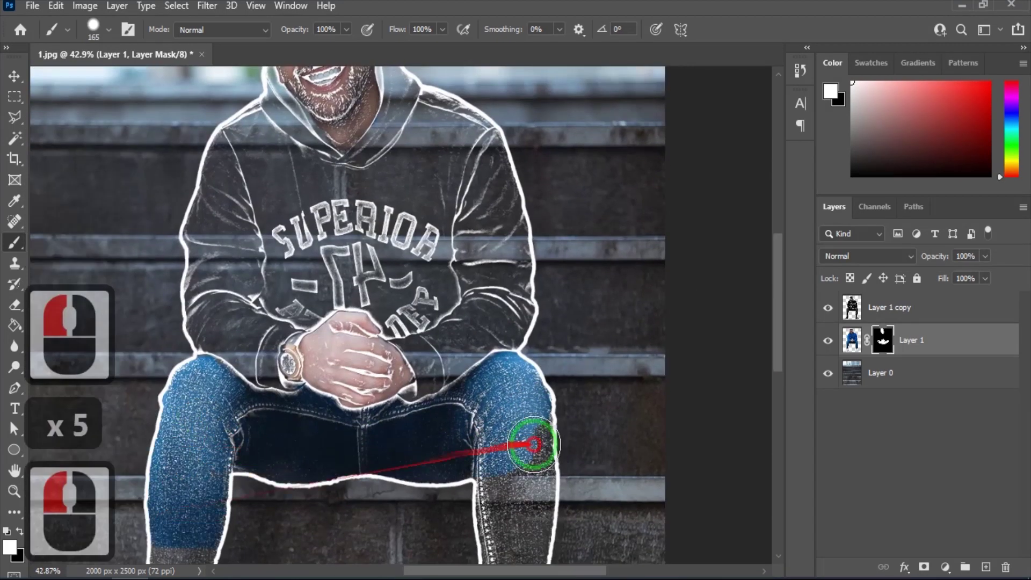
# Step: Paint white on Layer 1's mask over the lower legs, ankles and shoes to reveal them in colour
pyautogui.scroll(-5, 532, 392)
pyautogui.scroll(-4, 525, 345)
pyautogui.moveTo(507, 268)
pyautogui.mouseDown()
pyautogui.moveTo(195, 472)
pyautogui.moveTo(202, 272)
pyautogui.mouseUp()
pyautogui.scroll(-5, 375, 310)
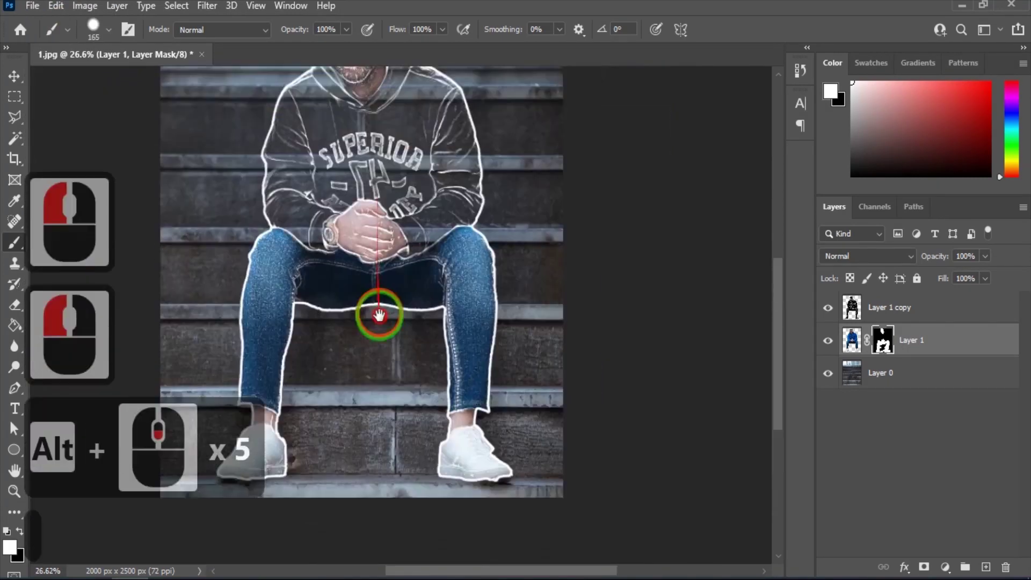
pyautogui.scroll(20, 375, 369)
pyautogui.click(383, 340)
pyautogui.scroll(-1, 384, 339)
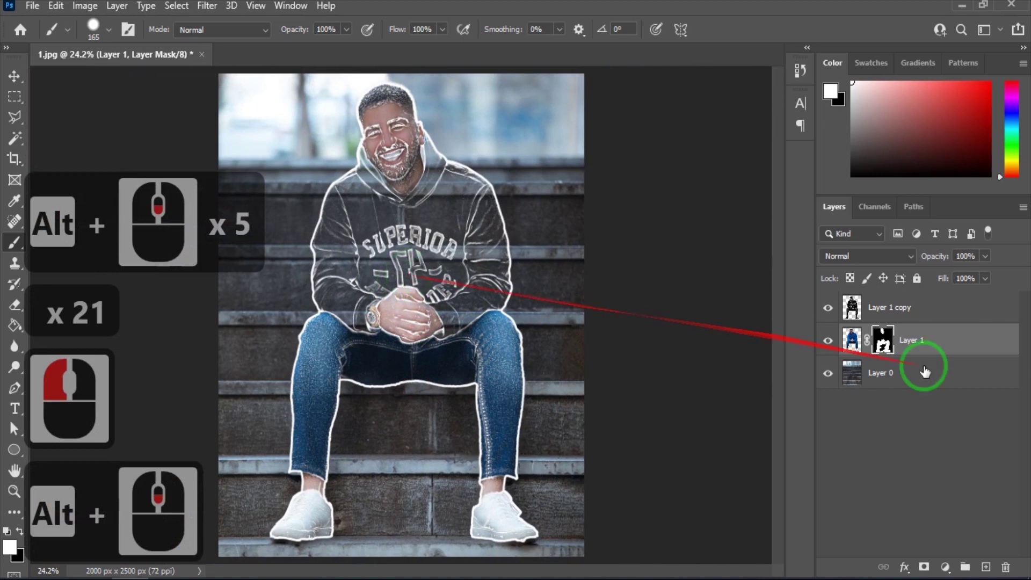
# Step: Add a white layer mask to Layer 1 copy and make black the foreground colour
pyautogui.click(923, 314)
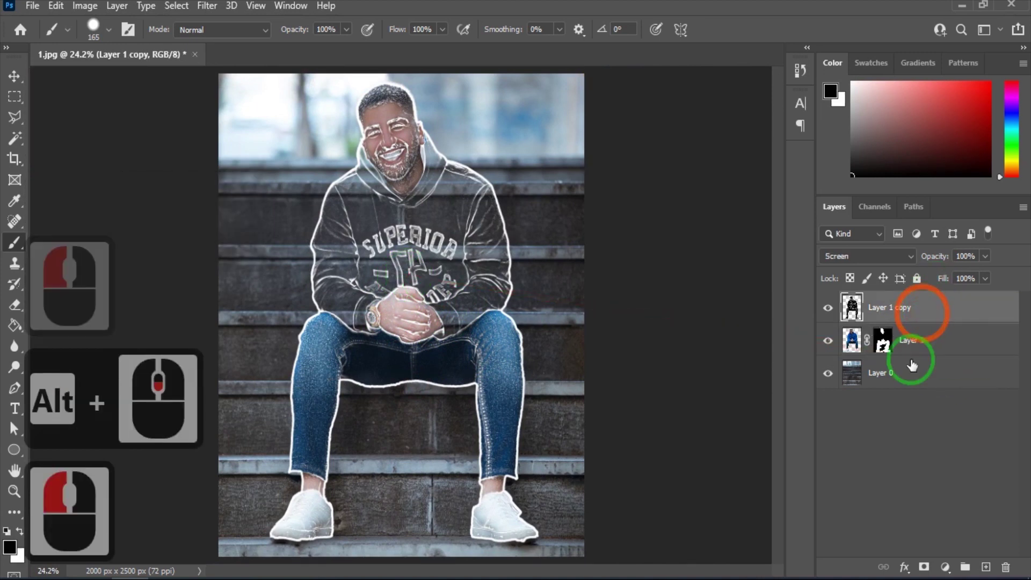
pyautogui.click(924, 567)
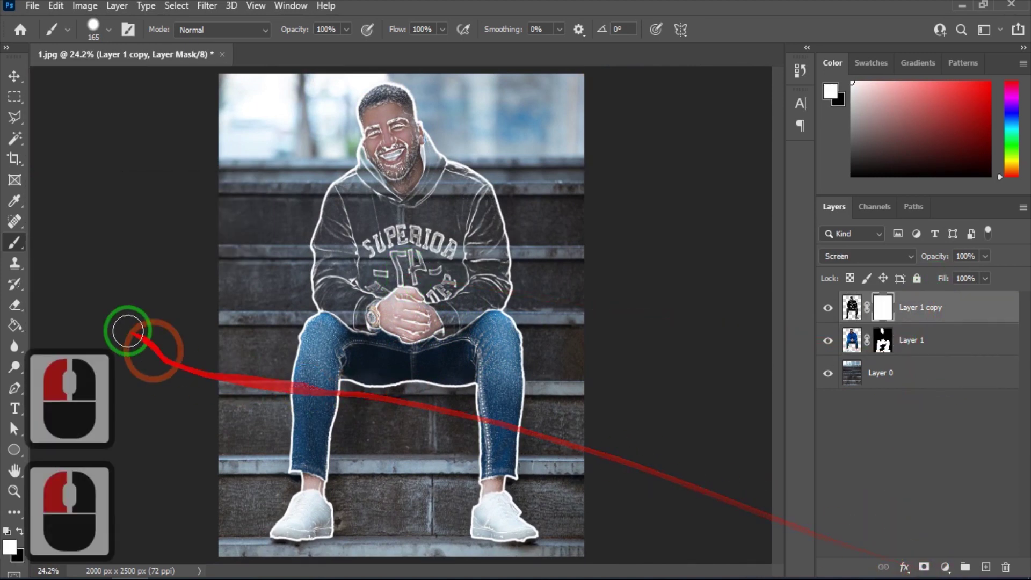
pyautogui.click(19, 534)
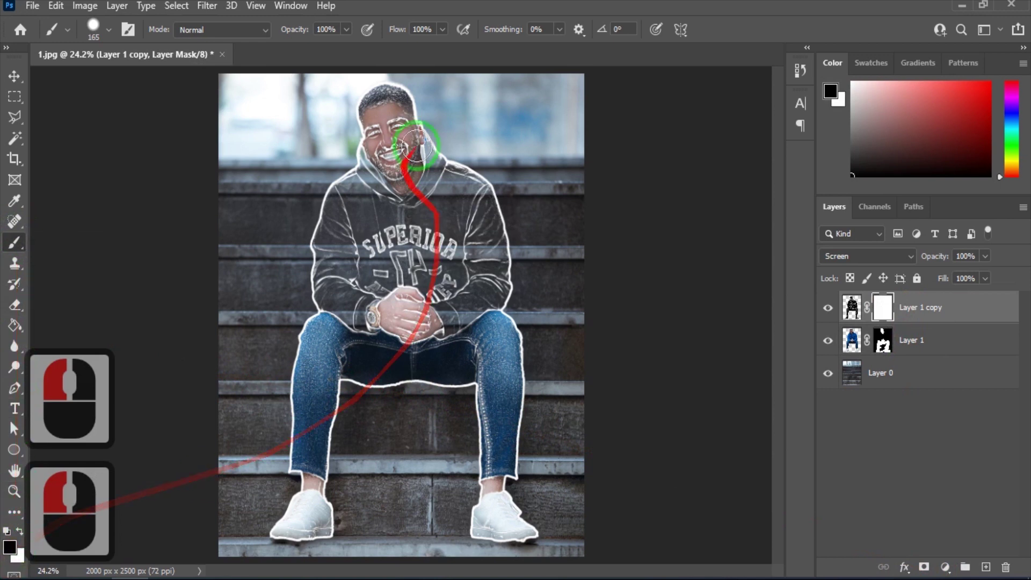
# Step: Paint black on Layer 1 copy's mask to hide the sketch lines over the head, neck and hands, reducing the brush to 59 px
pyautogui.keyDown('alt'); pyautogui.scroll(9, 397, 115); pyautogui.keyUp('alt')
pyautogui.keyDown('alt'); pyautogui.scroll(2, 363, 114); pyautogui.keyUp('alt')
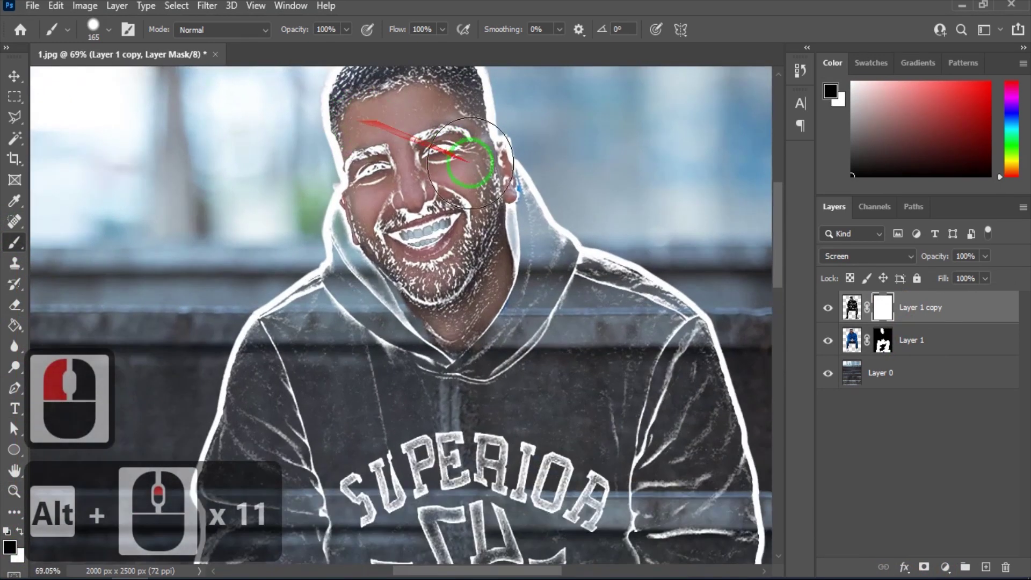
pyautogui.scroll(4, 460, 288)
pyautogui.click(459, 214)
pyautogui.moveTo(459, 214)
pyautogui.mouseDown()
pyautogui.moveTo(343, 212)
pyautogui.moveTo(375, 342)
pyautogui.moveTo(426, 403)
pyautogui.mouseUp()
pyautogui.rightClick(437, 333)
pyautogui.click(543, 325)
pyautogui.click(453, 307)
pyautogui.moveTo(453, 306)
pyautogui.mouseDown()
pyautogui.moveTo(490, 304)
pyautogui.moveTo(490, 414)
pyautogui.moveTo(454, 474)
pyautogui.moveTo(390, 411)
pyautogui.moveTo(414, 322)
pyautogui.mouseUp()
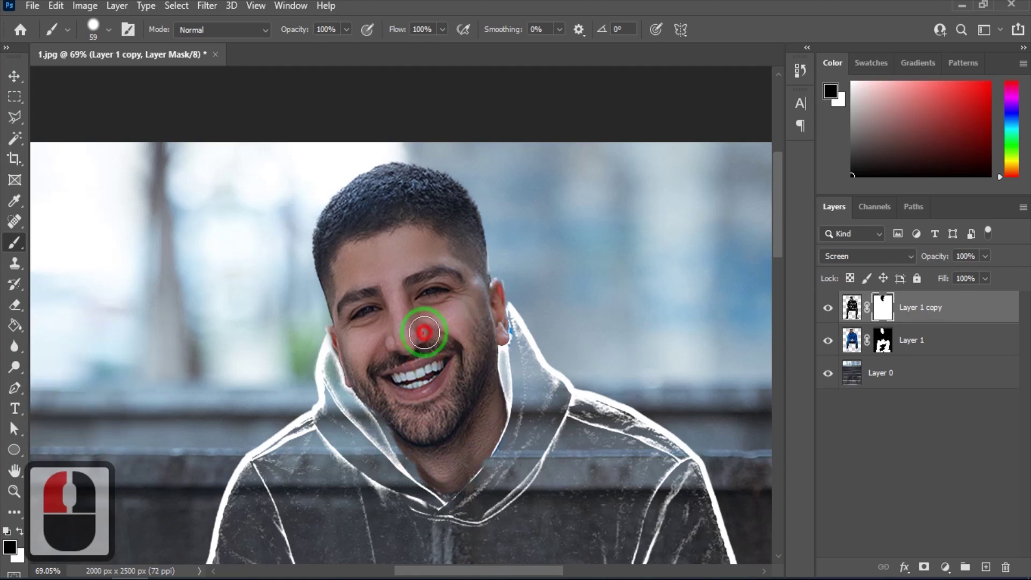
pyautogui.scroll(-20, 417, 269)
pyautogui.moveTo(481, 242)
pyautogui.mouseDown()
pyautogui.moveTo(437, 218)
pyautogui.moveTo(345, 249)
pyautogui.moveTo(375, 315)
pyautogui.moveTo(396, 307)
pyautogui.moveTo(488, 336)
pyautogui.moveTo(483, 265)
pyautogui.moveTo(356, 349)
pyautogui.moveTo(243, 318)
pyautogui.moveTo(179, 285)
pyautogui.moveTo(520, 368)
pyautogui.moveTo(642, 299)
pyautogui.moveTo(688, 338)
pyautogui.moveTo(713, 317)
pyautogui.mouseUp()
# Step: Hide the sketch lines over the jeans, ankles and shoes by painting black on Layer 1 copy's mask with a 168 px brush
pyautogui.rightClick(687, 339)
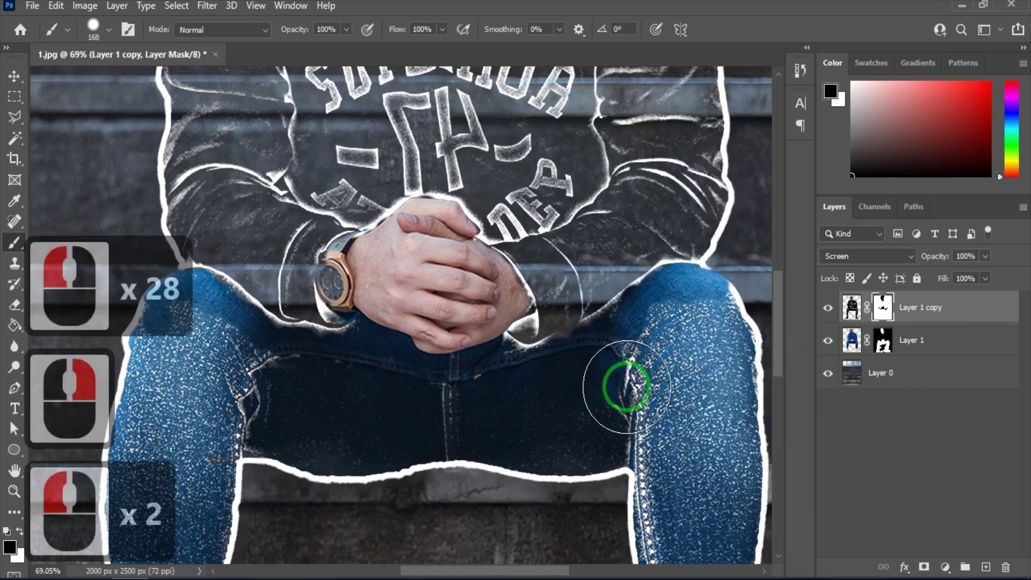
pyautogui.hotkey('ctrl', 'z')
pyautogui.moveTo(623, 382); pyautogui.dragTo(736, 322)
pyautogui.scroll(-10, 751, 322)
pyautogui.moveTo(387, 344)
pyautogui.mouseDown()
pyautogui.moveTo(427, 262)
pyautogui.moveTo(454, 324)
pyautogui.mouseUp()
pyautogui.moveTo(679, 397); pyautogui.dragTo(690, 548)
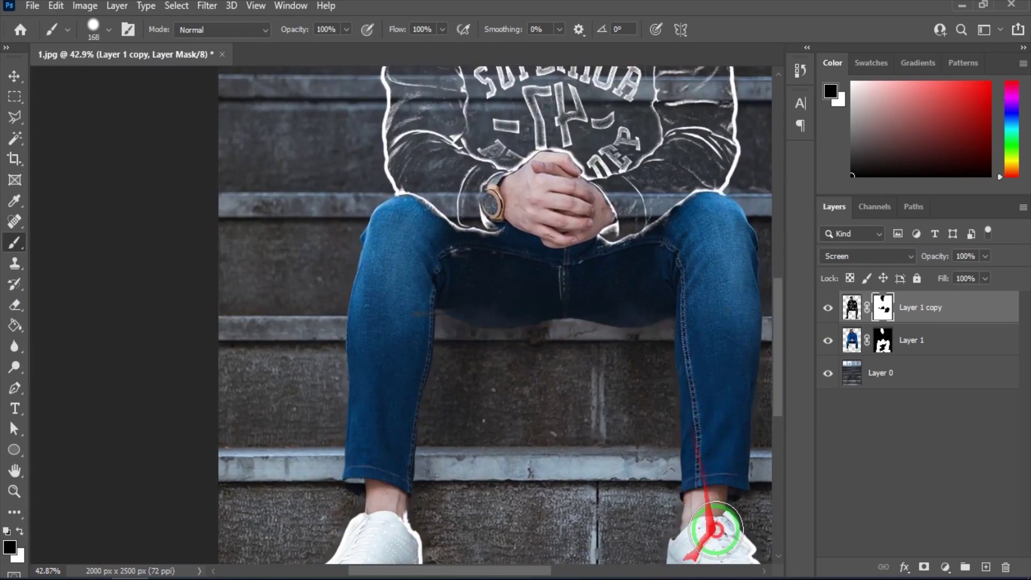
pyautogui.scroll(-2, 437, 430)
pyautogui.scroll(-5, 421, 218)
pyautogui.scroll(15, 407, 311)
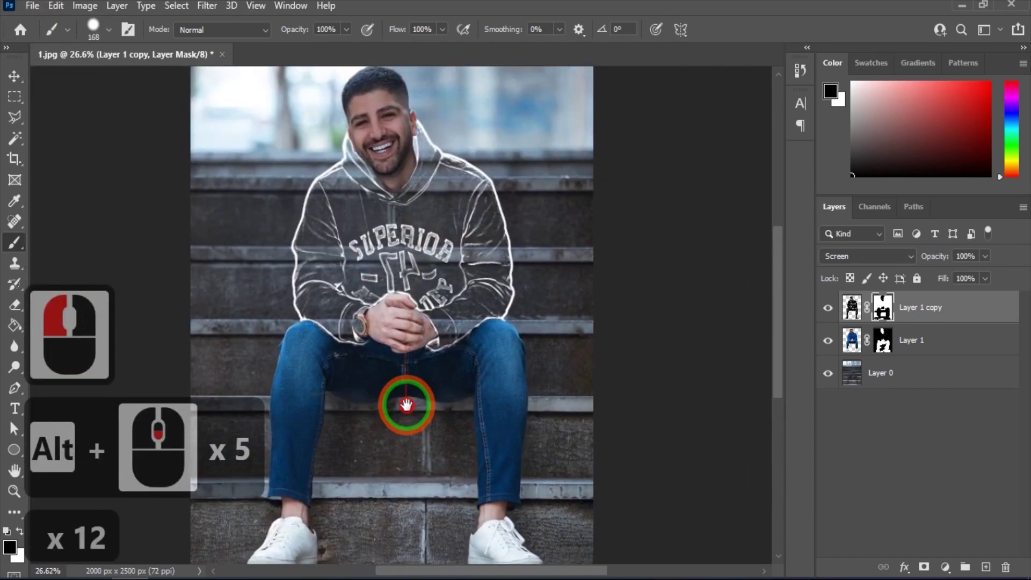
pyautogui.click(395, 309)
pyautogui.scroll(-1, 385, 297)
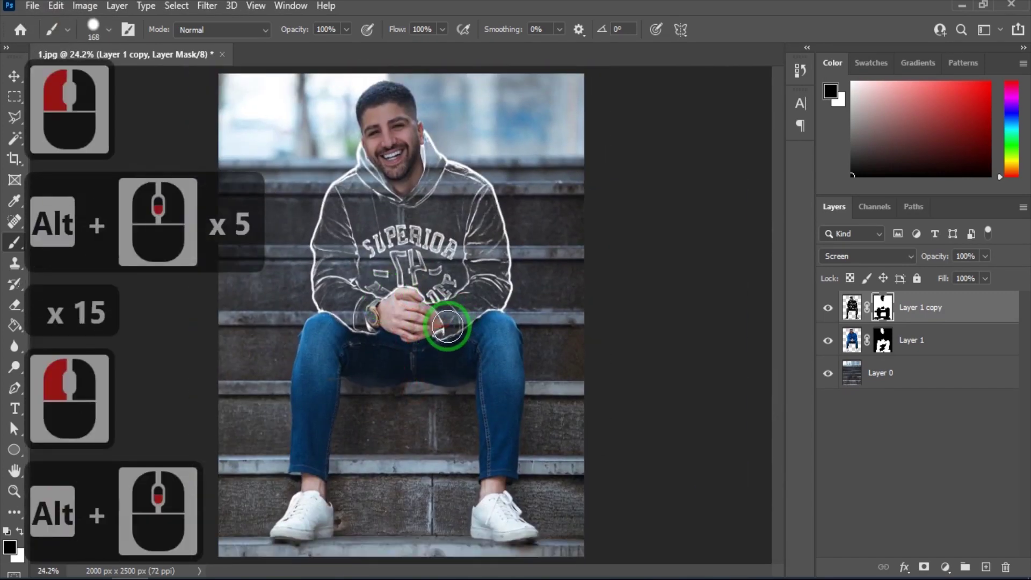